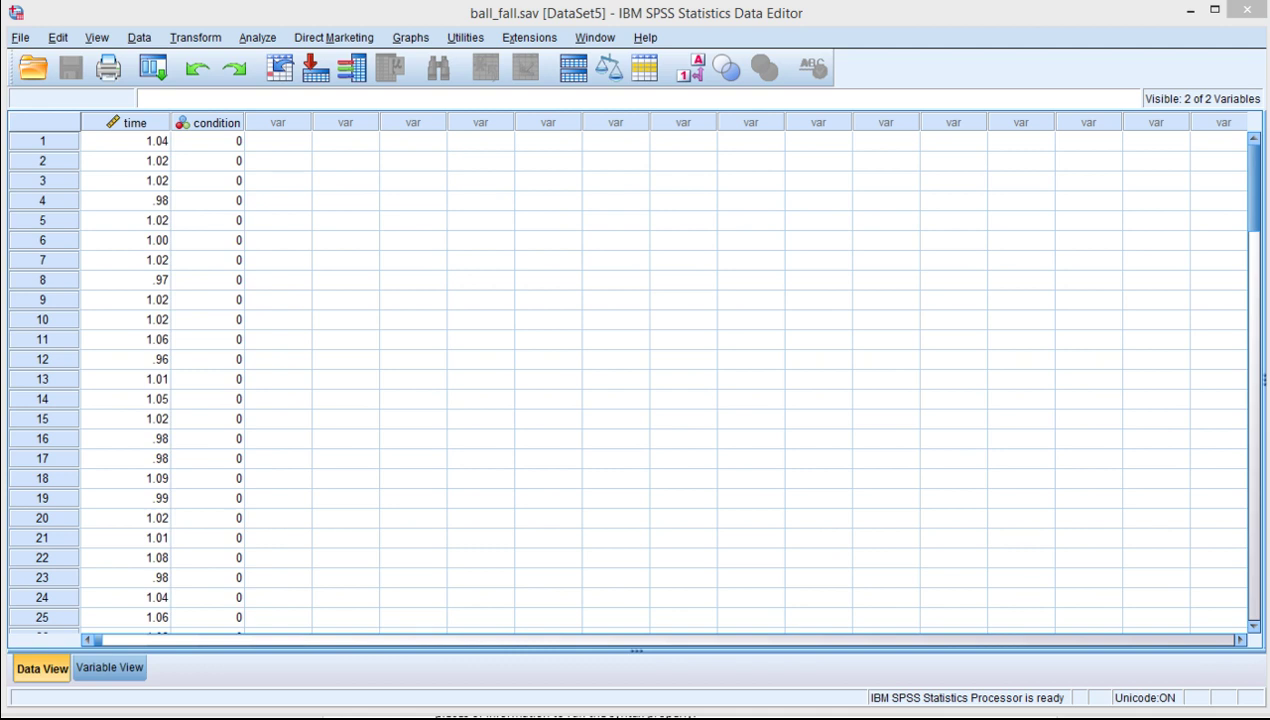
# Step: Examine the time values and condition codes, comparing the rows coded 0 with the rows coded 1
pyautogui.click(150, 145)
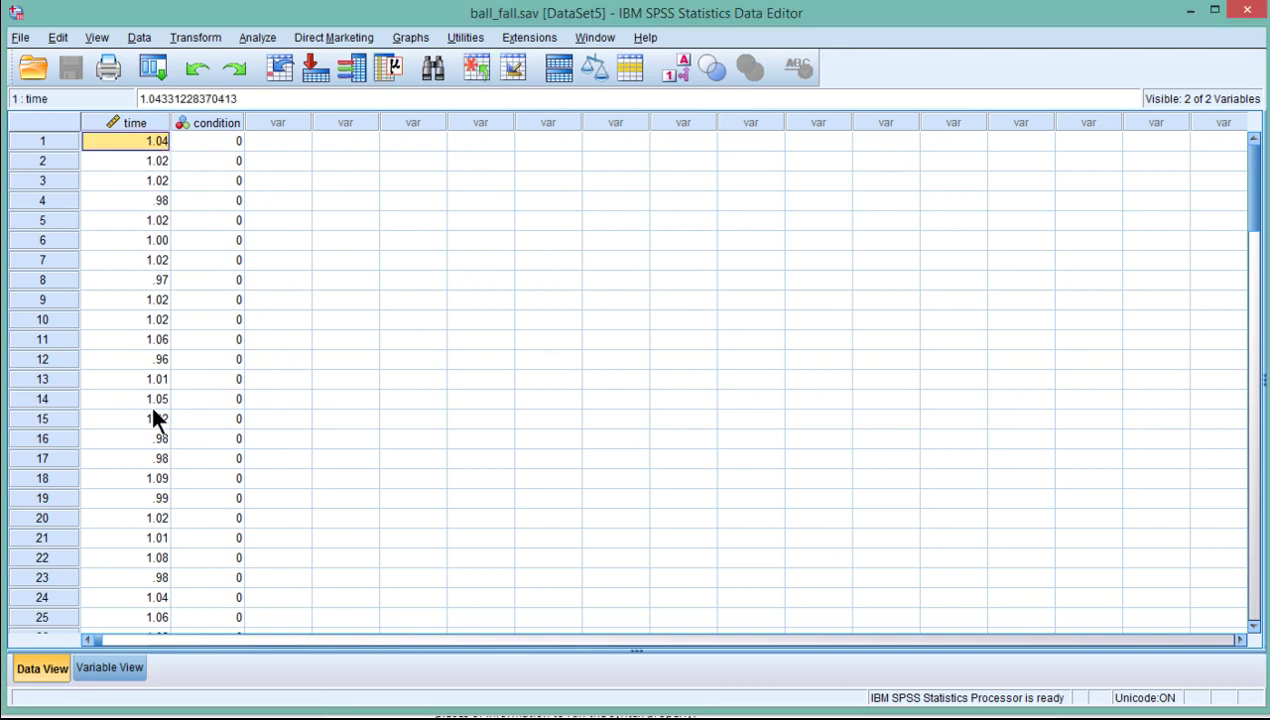
pyautogui.scroll(-16, 155, 417)
pyautogui.scroll(2, 160, 432)
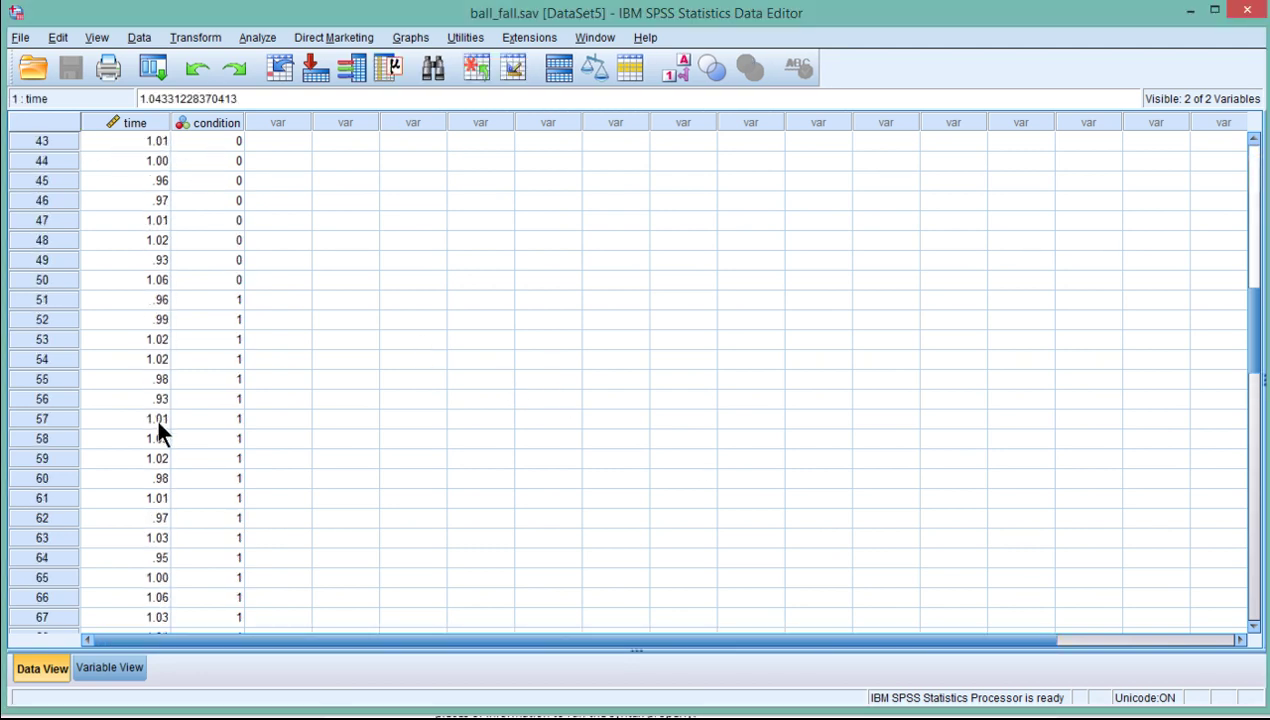
pyautogui.click(217, 281)
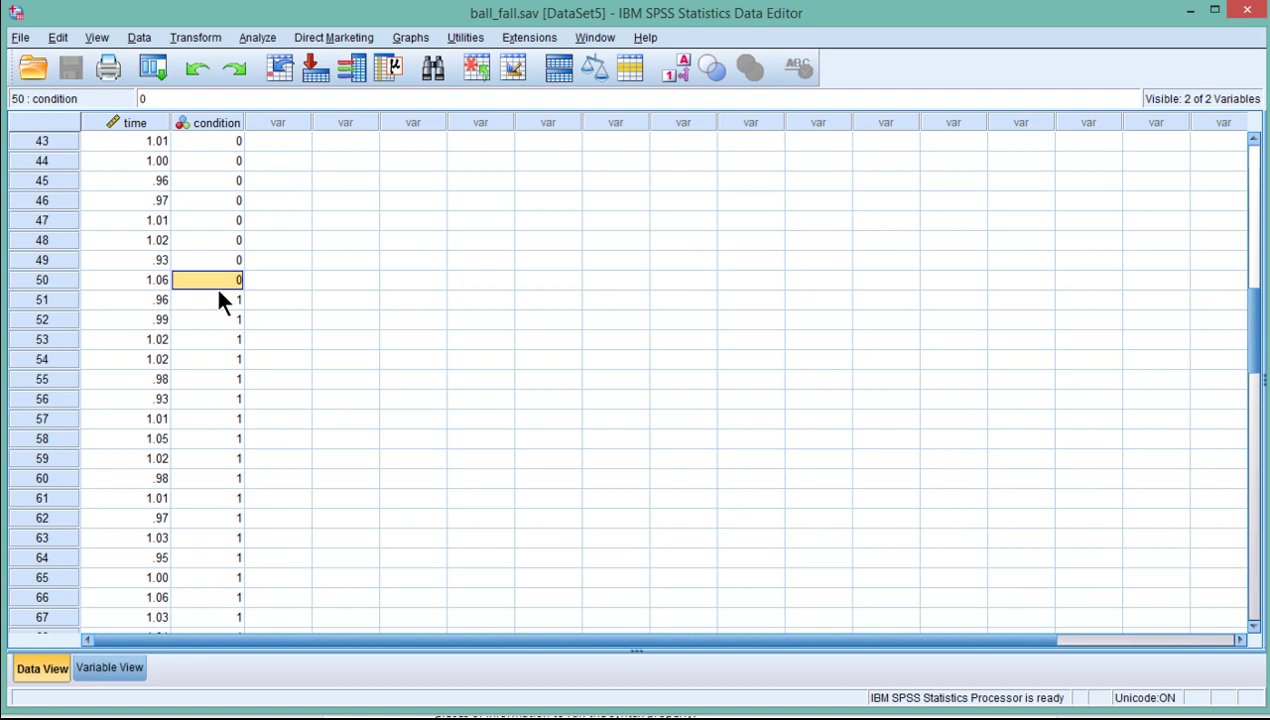
pyautogui.scroll(14, 215, 285)
pyautogui.click(157, 143)
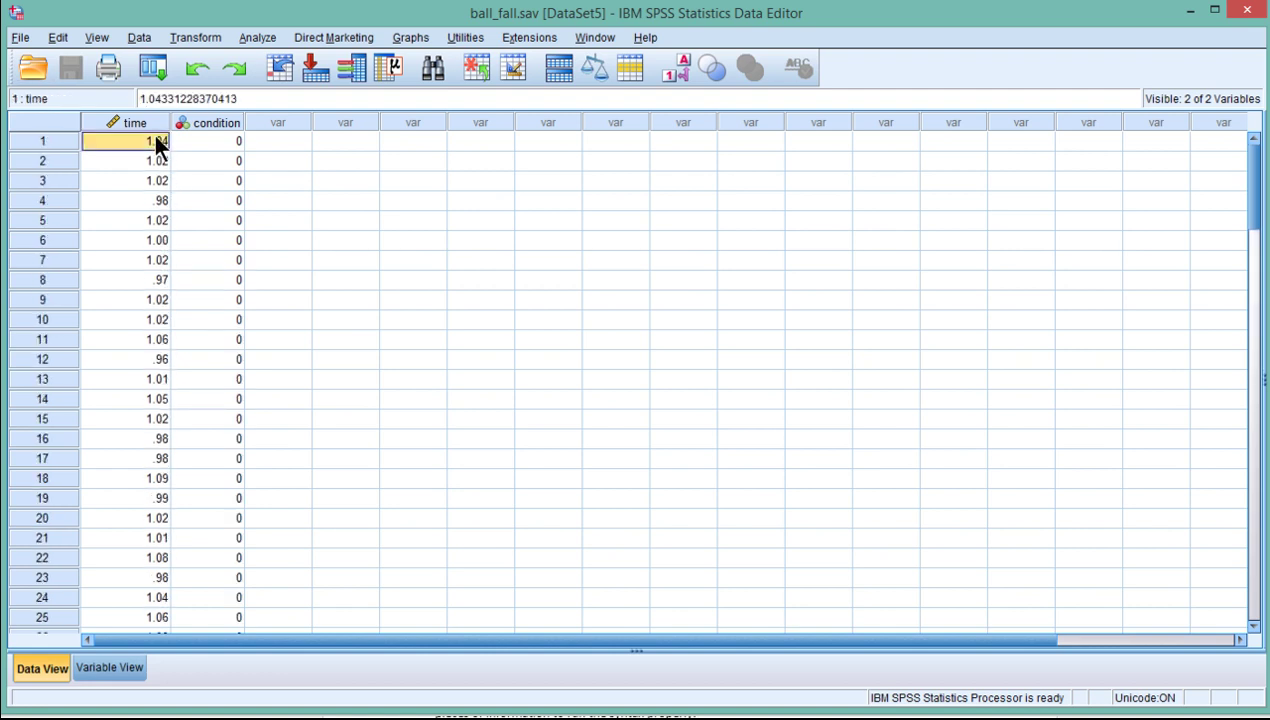
pyautogui.moveTo(157, 143); pyautogui.dragTo(137, 418)
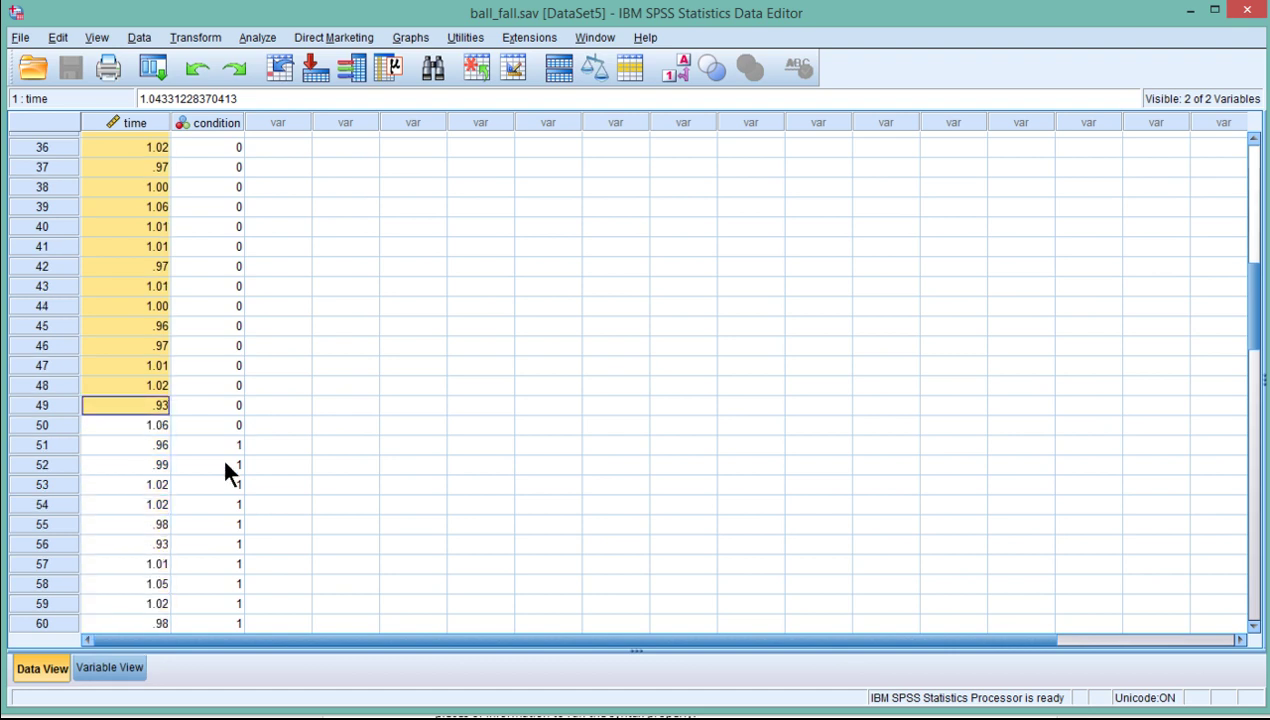
pyautogui.scroll(-1, 270, 466)
pyautogui.click(207, 402)
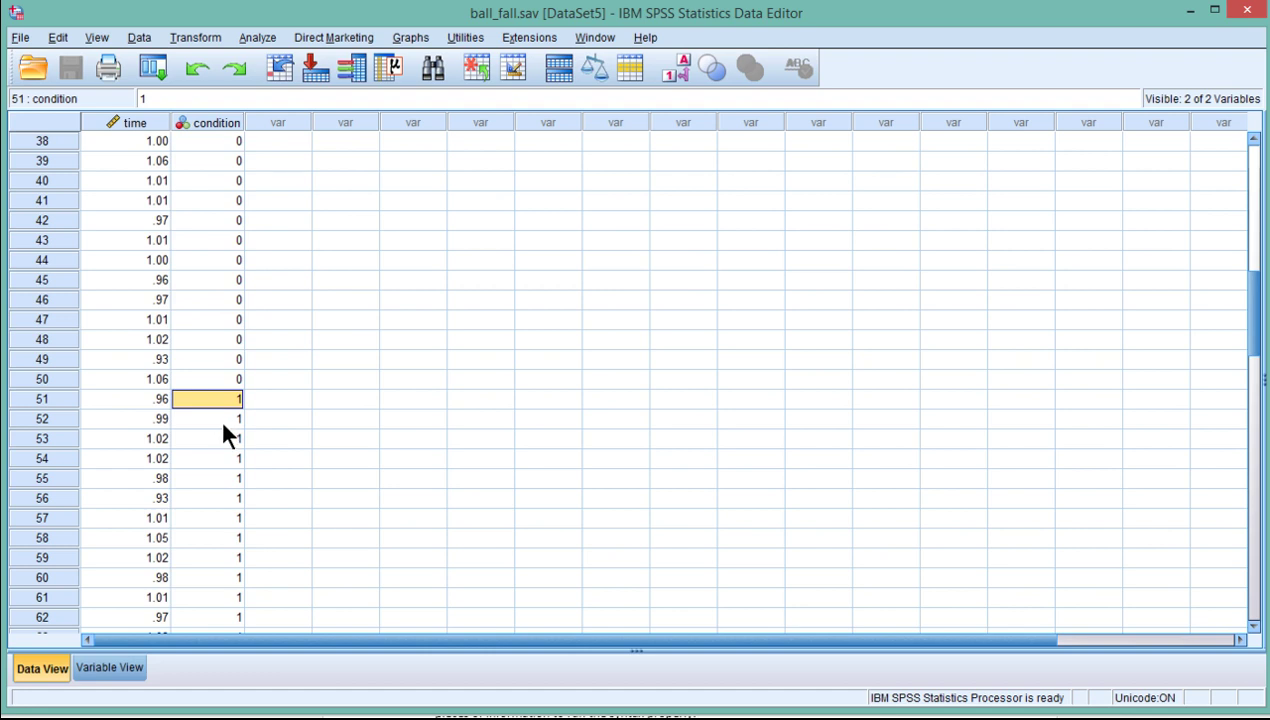
pyautogui.scroll(-2, 221, 431)
pyautogui.click(252, 322)
pyautogui.moveTo(218, 281); pyautogui.dragTo(207, 660)
pyautogui.scroll(20, 284, 488)
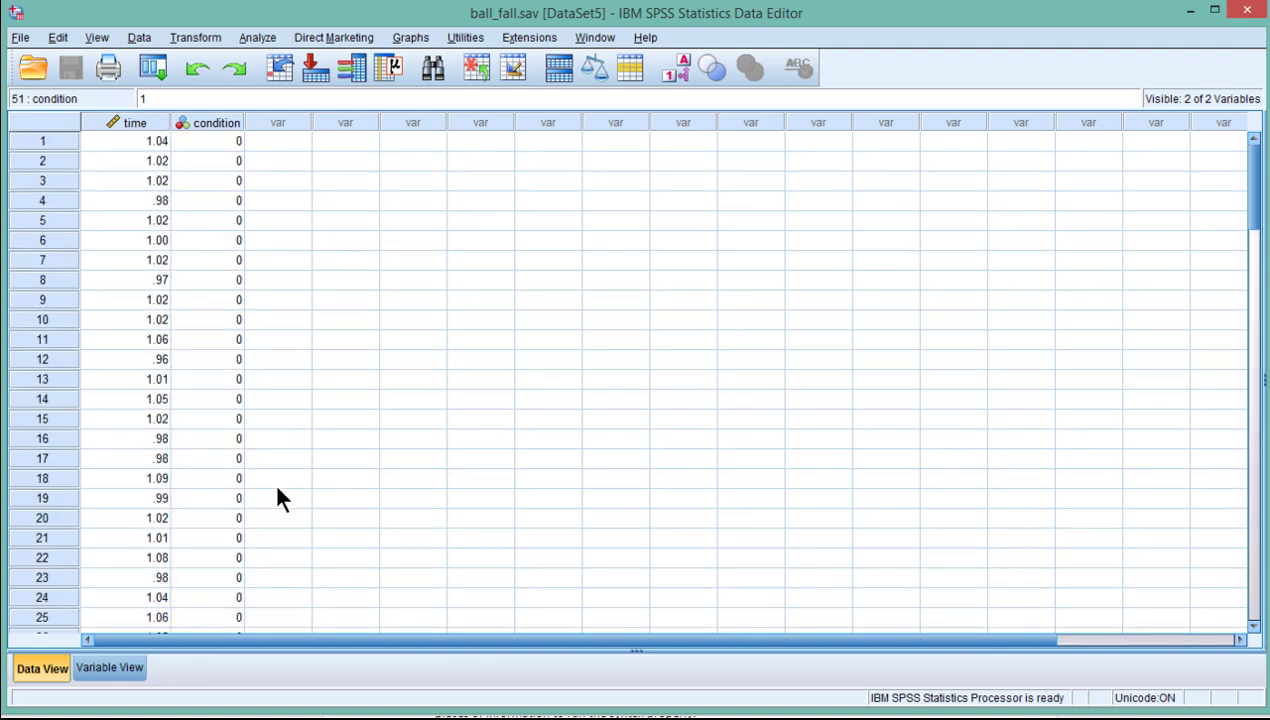
# Step: Review all trials from the first to the last row, checking how the condition variable is coded
pyautogui.scroll(-6, 279, 491)
pyautogui.scroll(6, 279, 491)
pyautogui.scroll(-20, 278, 497)
pyautogui.press('Up')
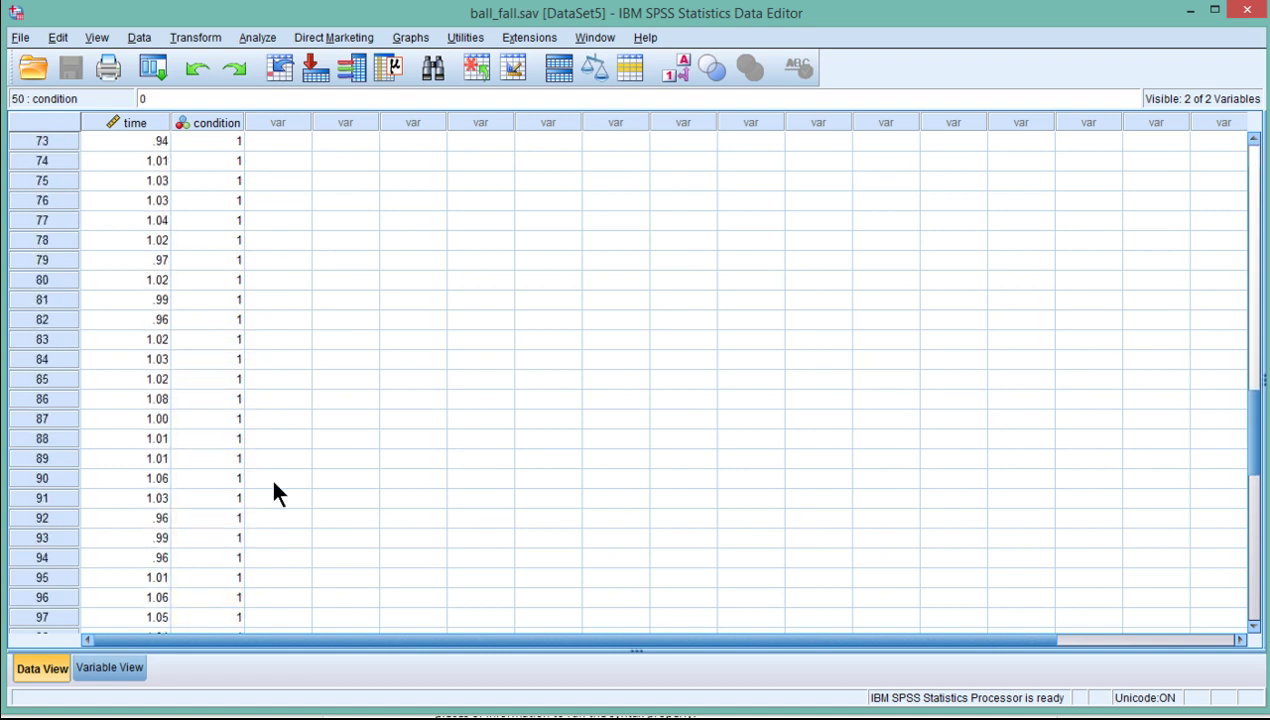
pyautogui.scroll(-7, 277, 494)
pyautogui.scroll(20, 277, 494)
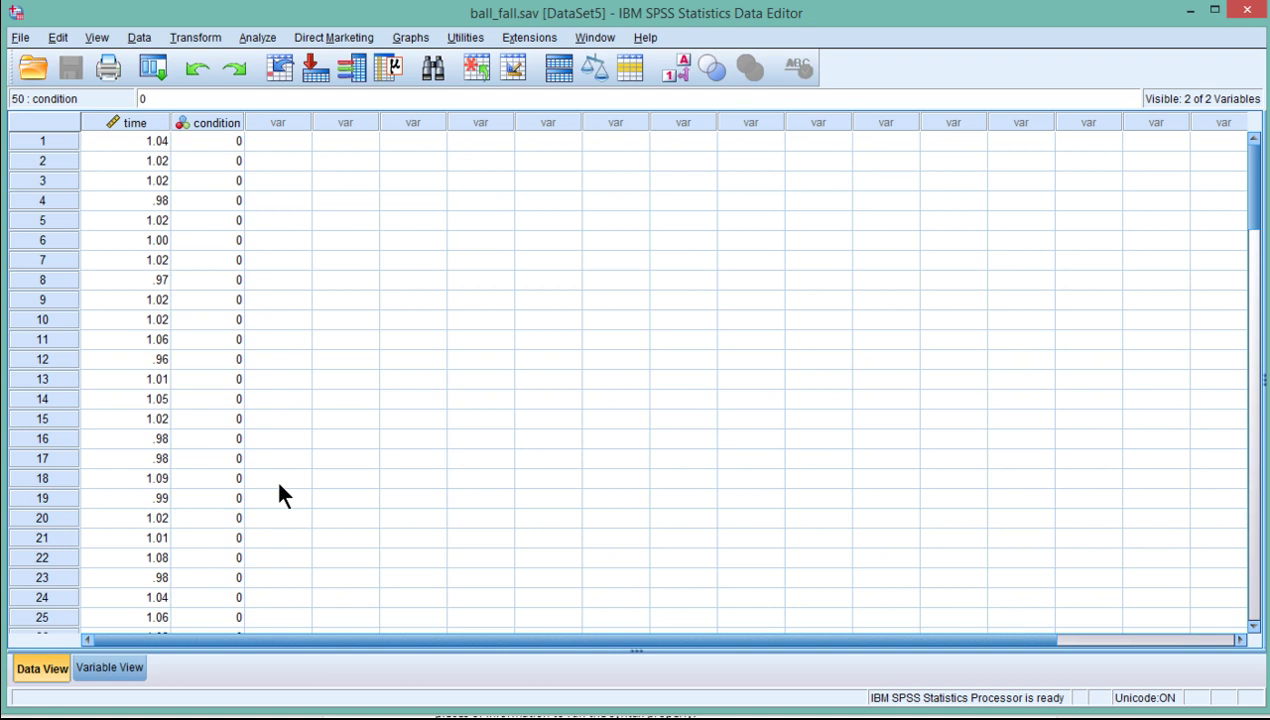
pyautogui.click(214, 147)
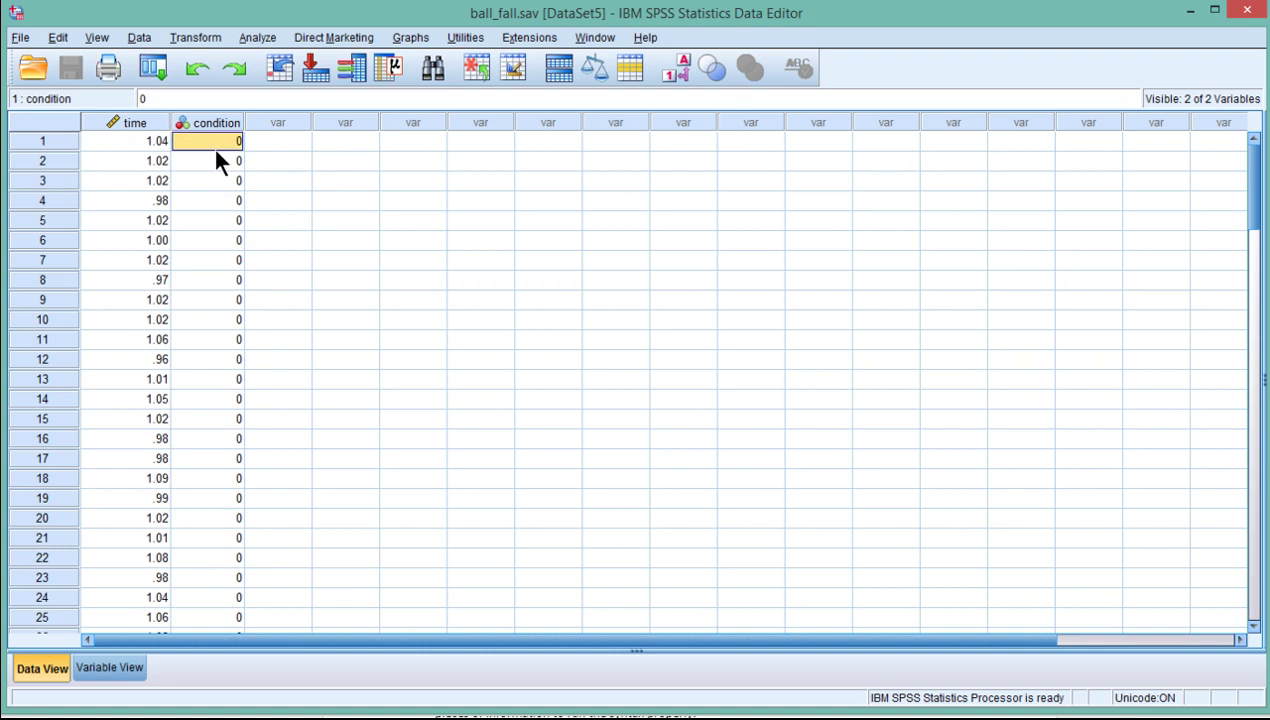
pyautogui.scroll(-3, 218, 320)
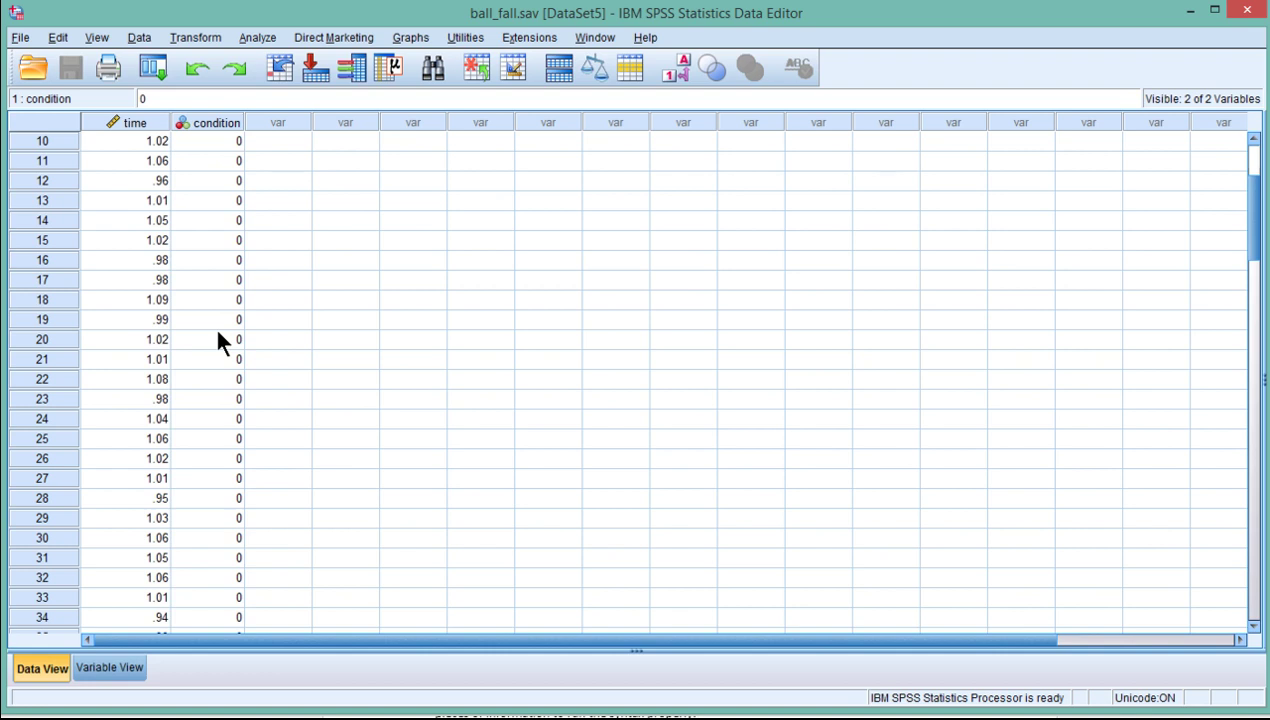
pyautogui.scroll(-19, 250, 440)
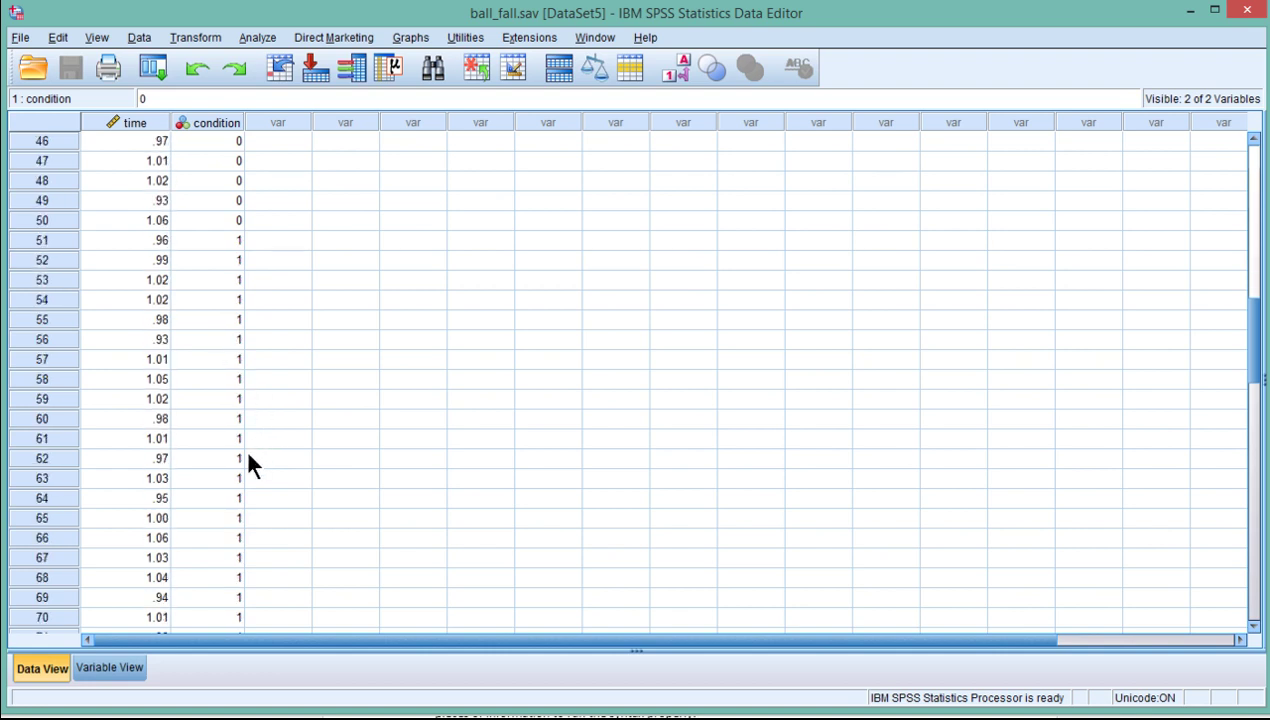
pyautogui.scroll(-4, 250, 462)
pyautogui.scroll(20, 250, 462)
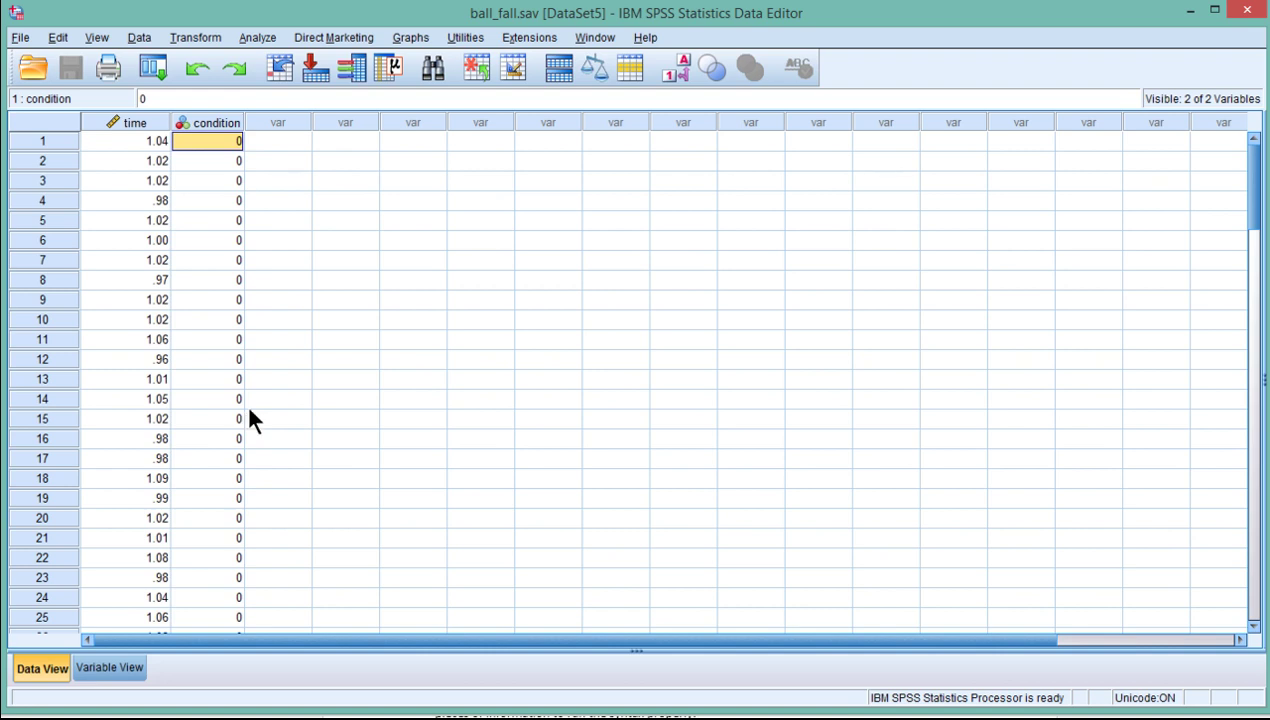
# Step: Set up an Independent-Samples T Test with time as the test variable and condition as the grouping variable
pyautogui.click(257, 40)
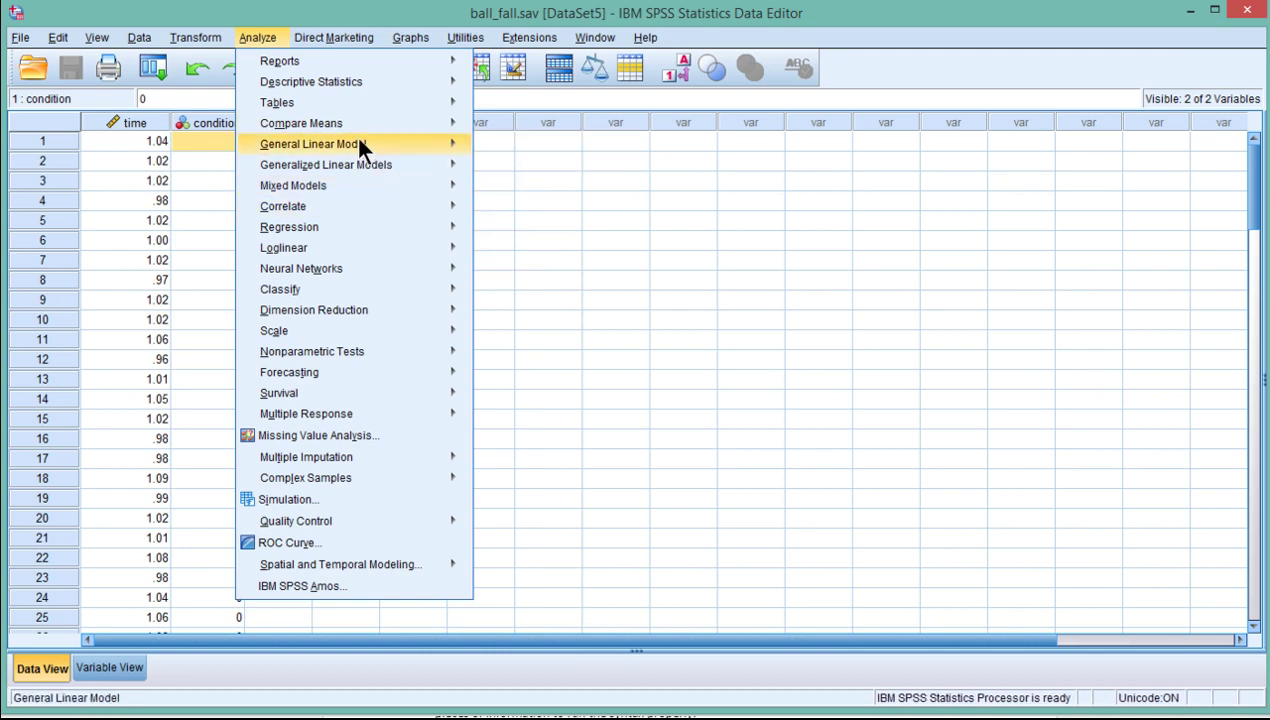
pyautogui.moveTo(360, 123)
pyautogui.click(528, 166)
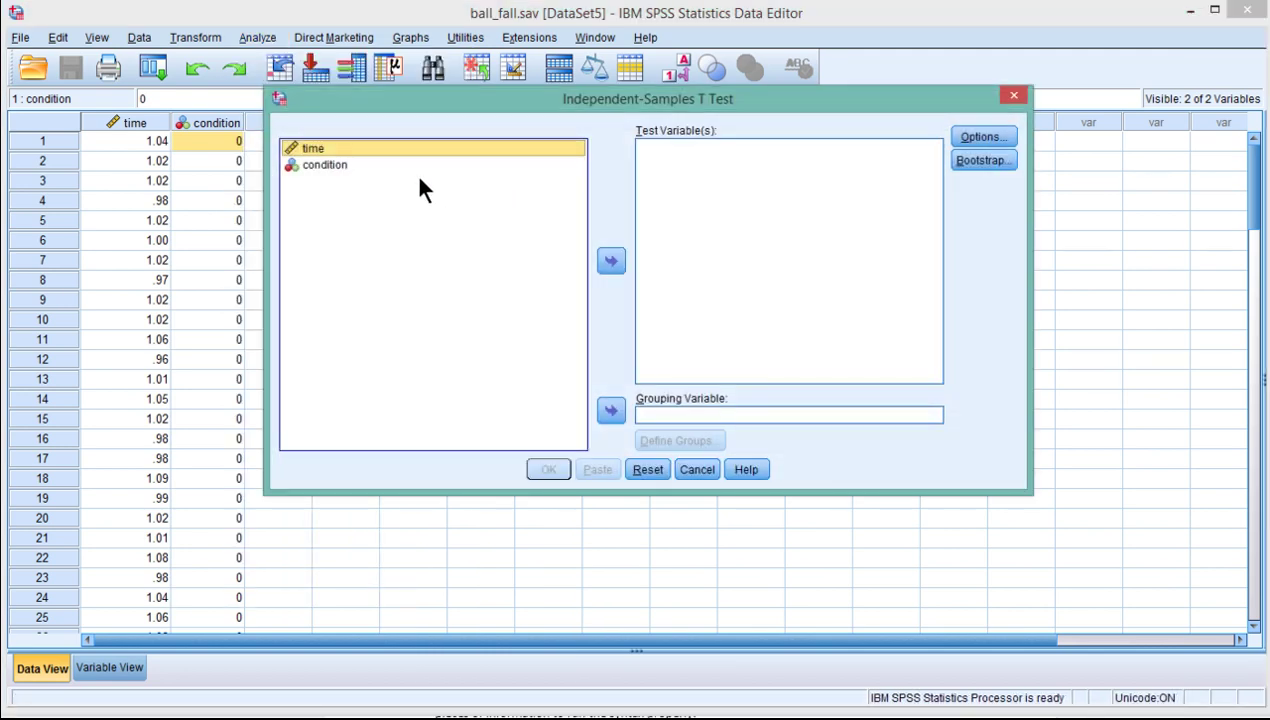
pyautogui.click(610, 262)
pyautogui.click(497, 328)
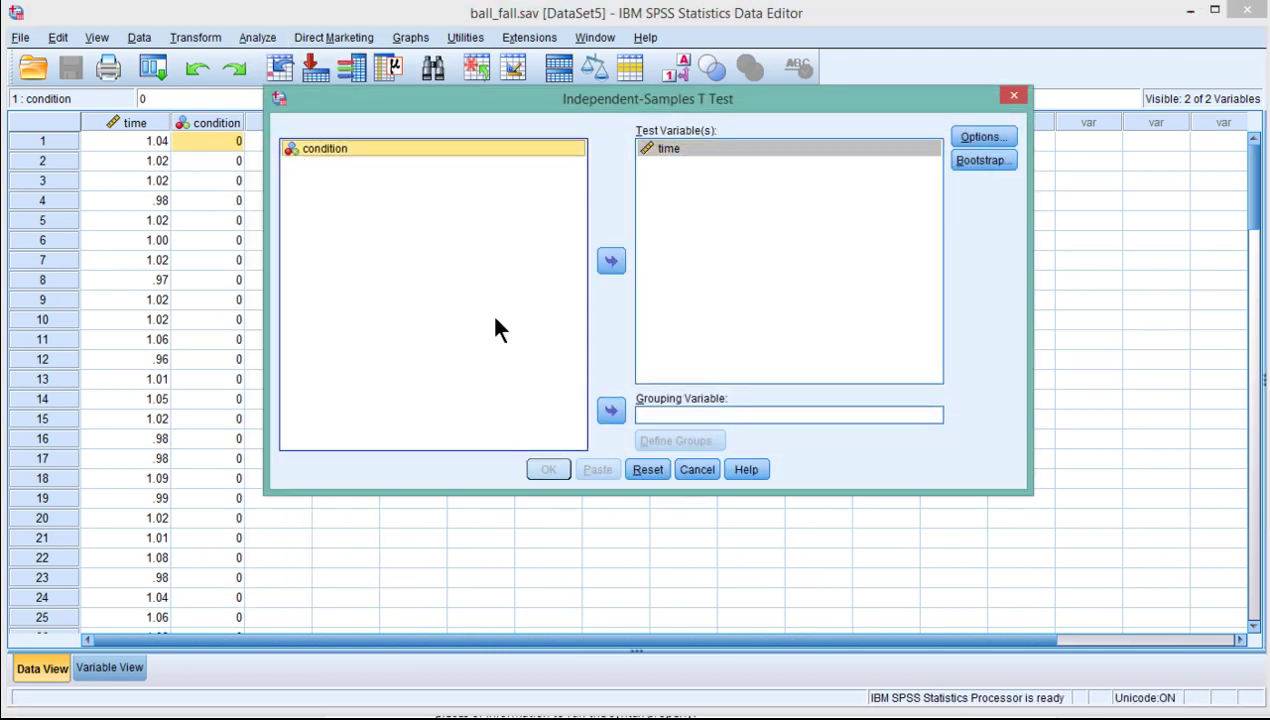
pyautogui.click(610, 412)
# Step: Define the condition groups as 0 and 1 and run the t-test
pyautogui.click(677, 440)
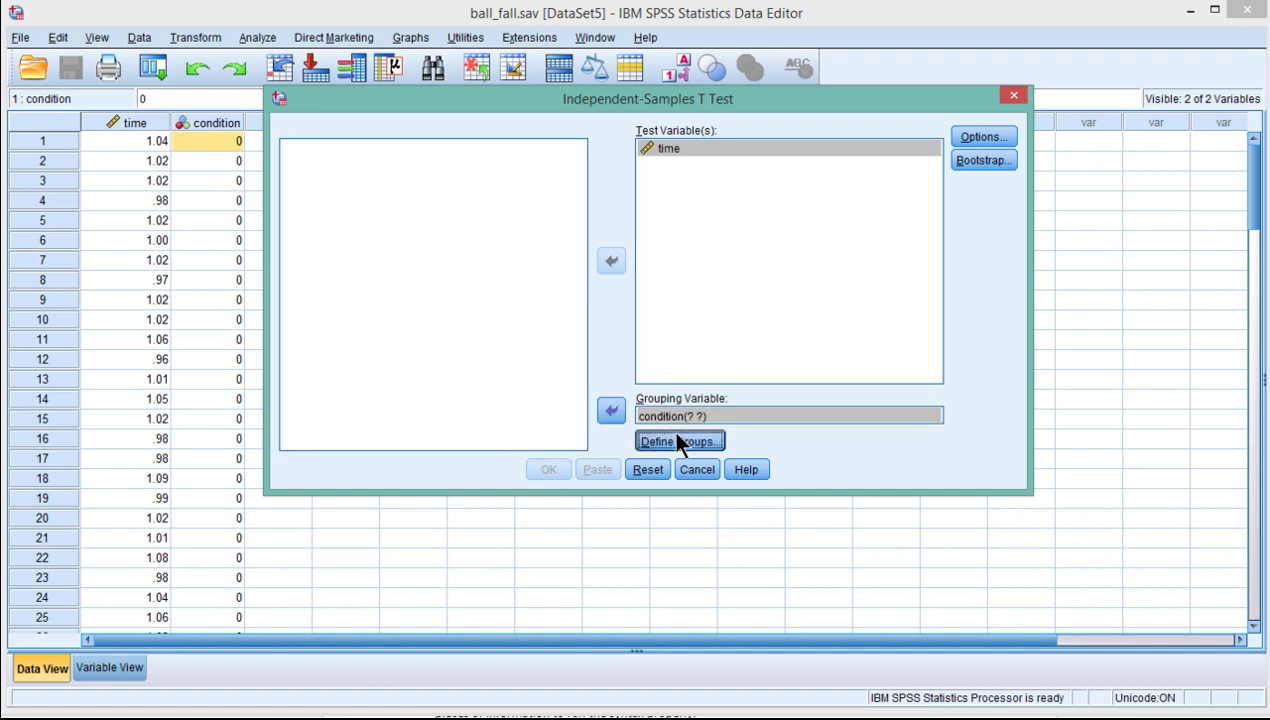
pyautogui.write('0')
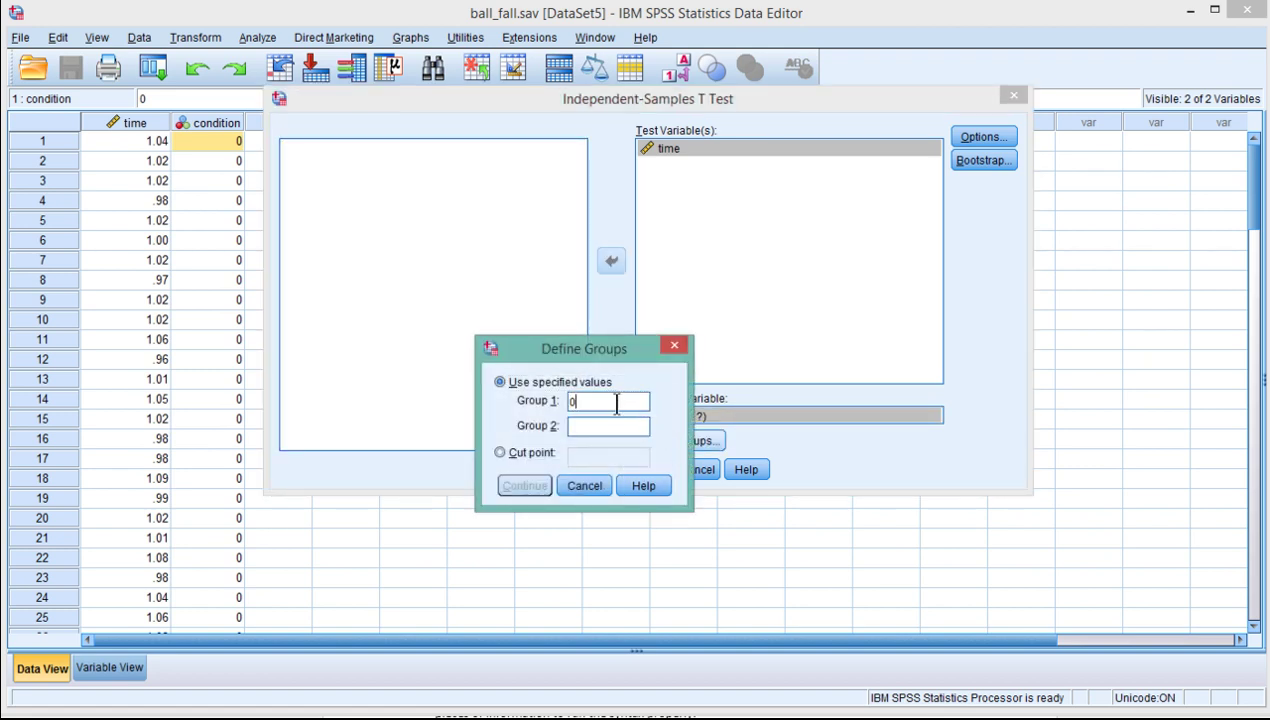
pyautogui.click(610, 427)
pyautogui.write('1')
pyautogui.click(528, 487)
pyautogui.click(545, 470)
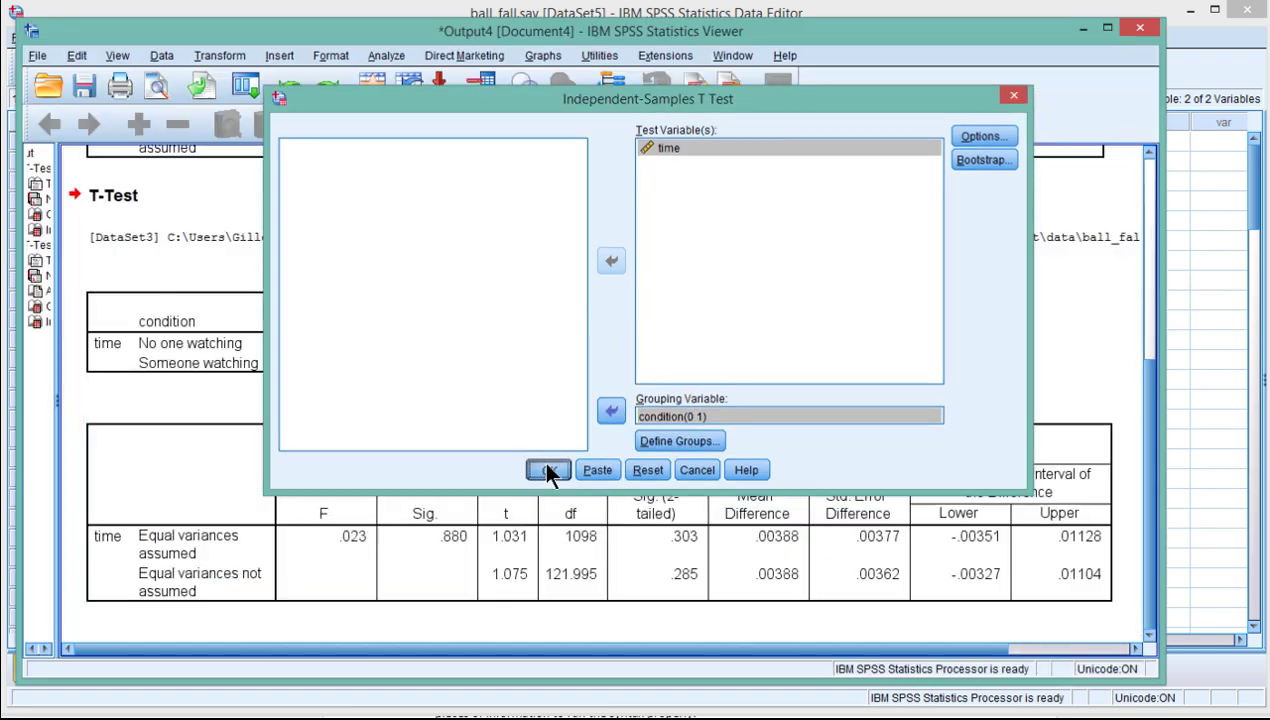
# Step: Examine the group means and the two-tailed significance in the T-Test output, then minimize the output window
pyautogui.click(425, 365)
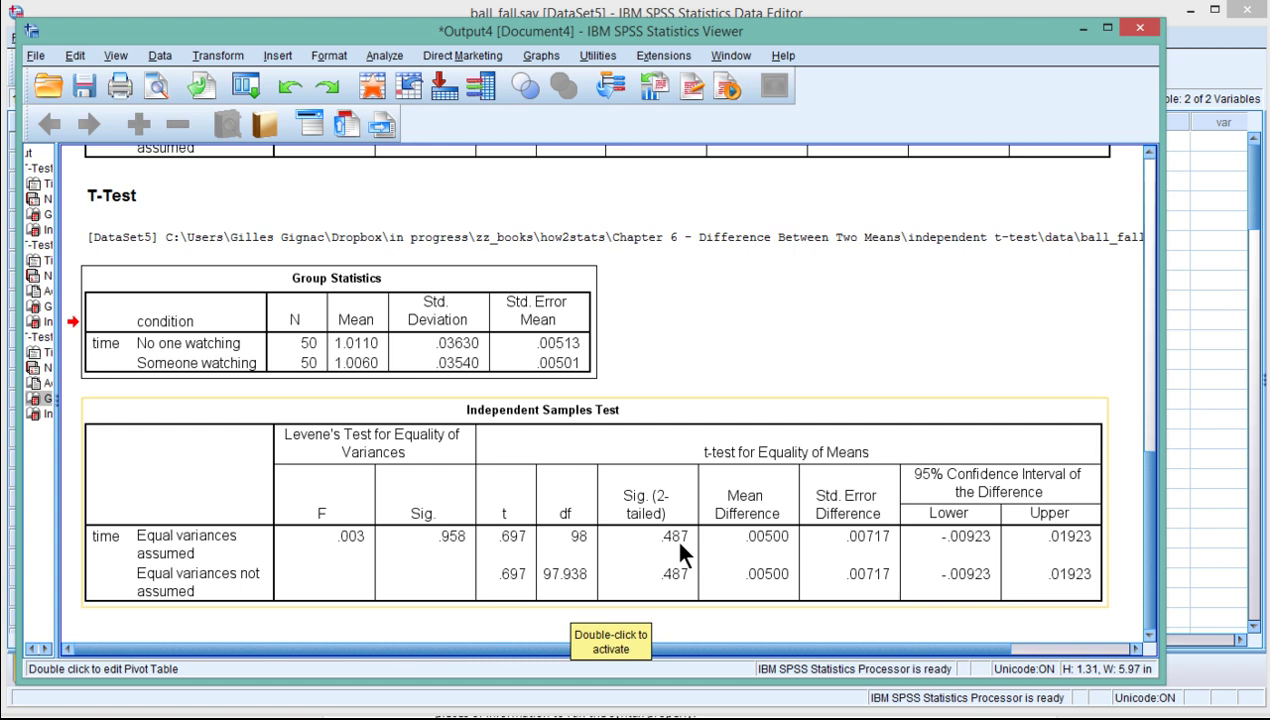
pyautogui.click(374, 345)
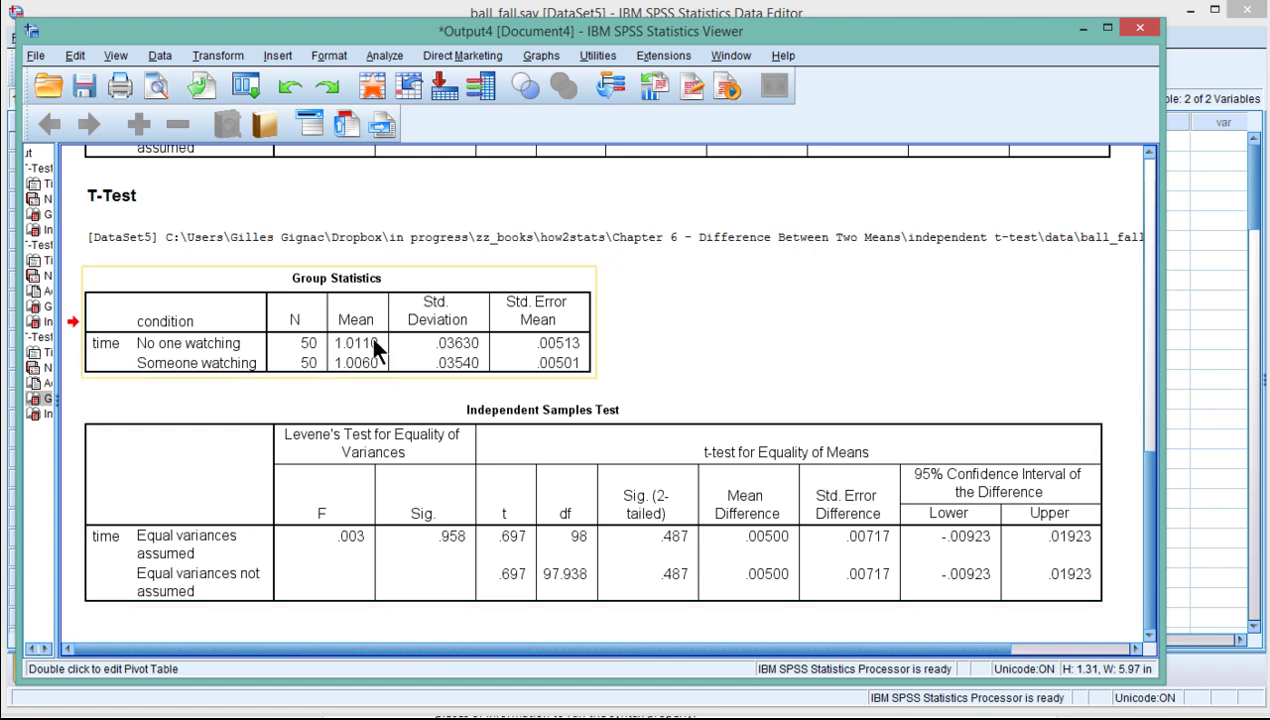
pyautogui.click(348, 408)
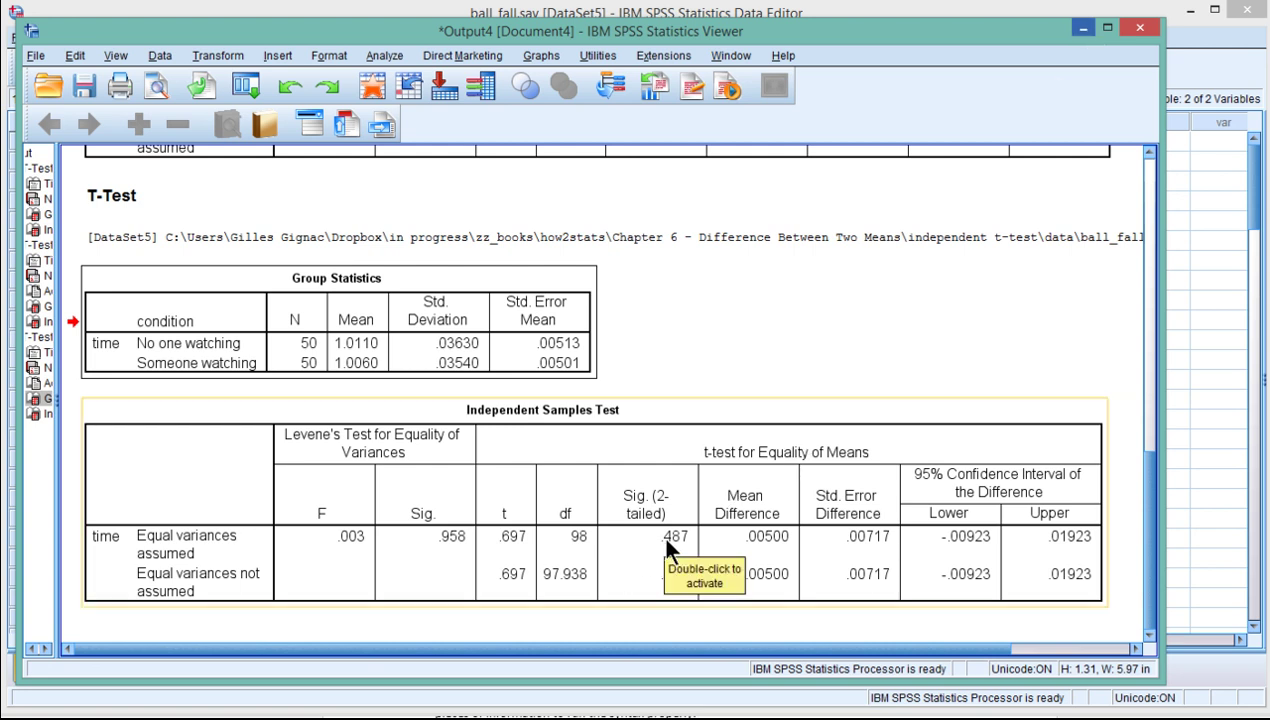
pyautogui.click(1082, 29)
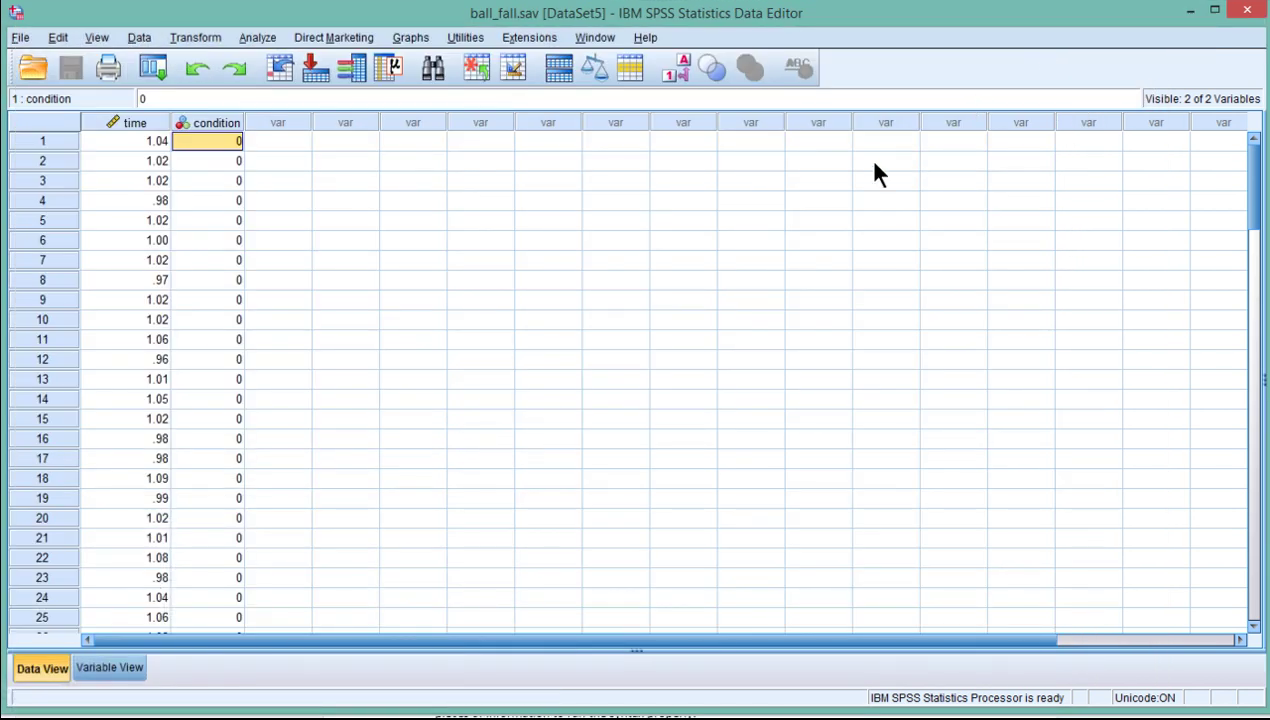
# Step: Switch to the ball_fall_more_trials.sav dataset and look through its time and condition rows
pyautogui.click(142, 718)
pyautogui.click(70, 685)
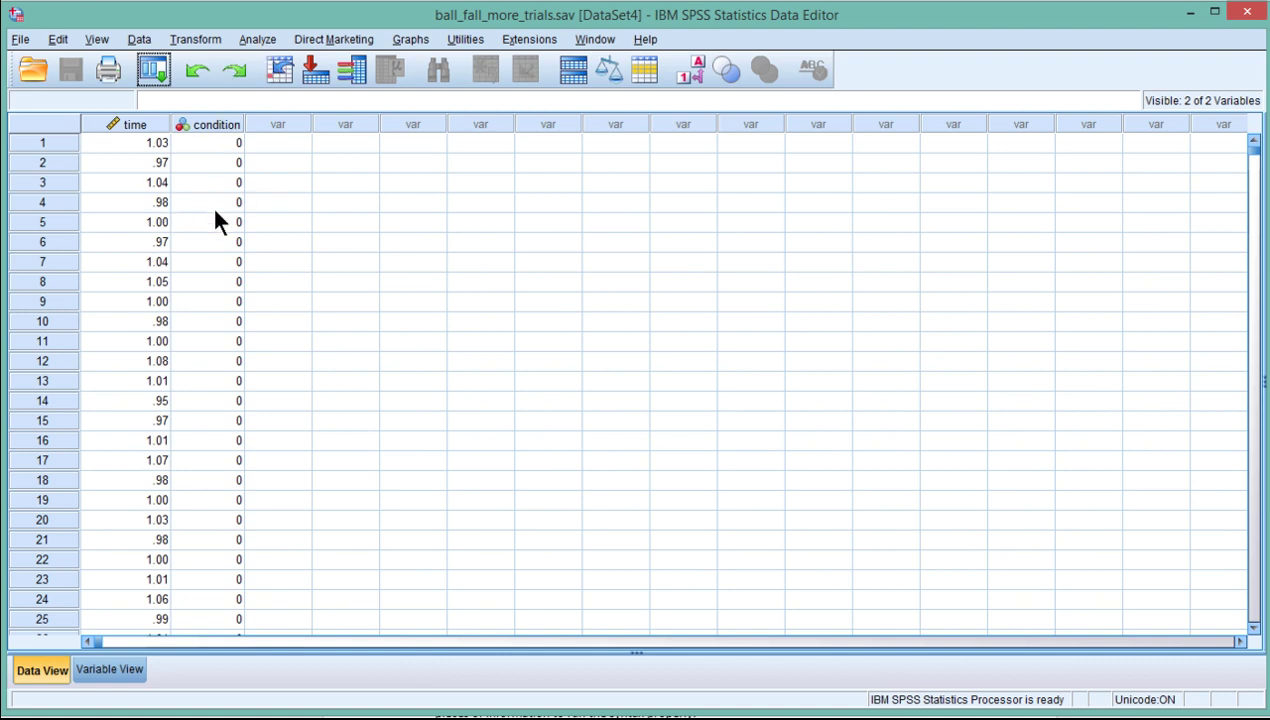
pyautogui.scroll(-20, 235, 329)
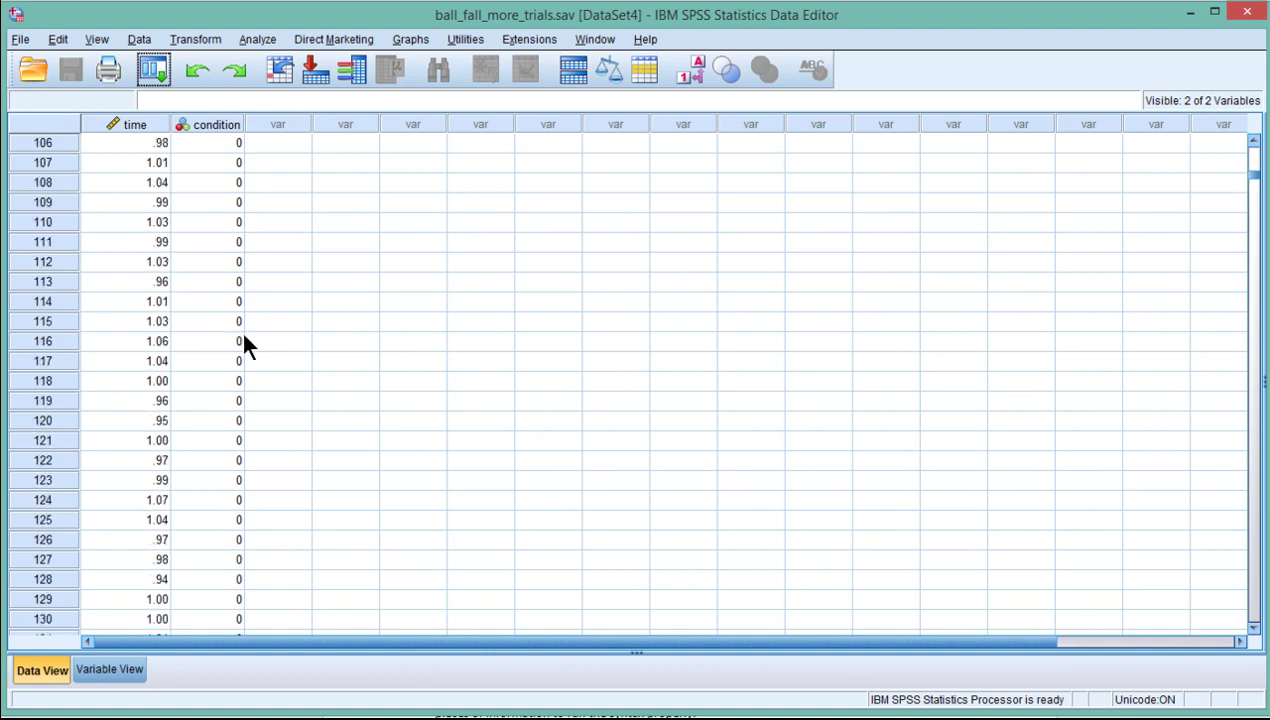
pyautogui.scroll(20, 246, 335)
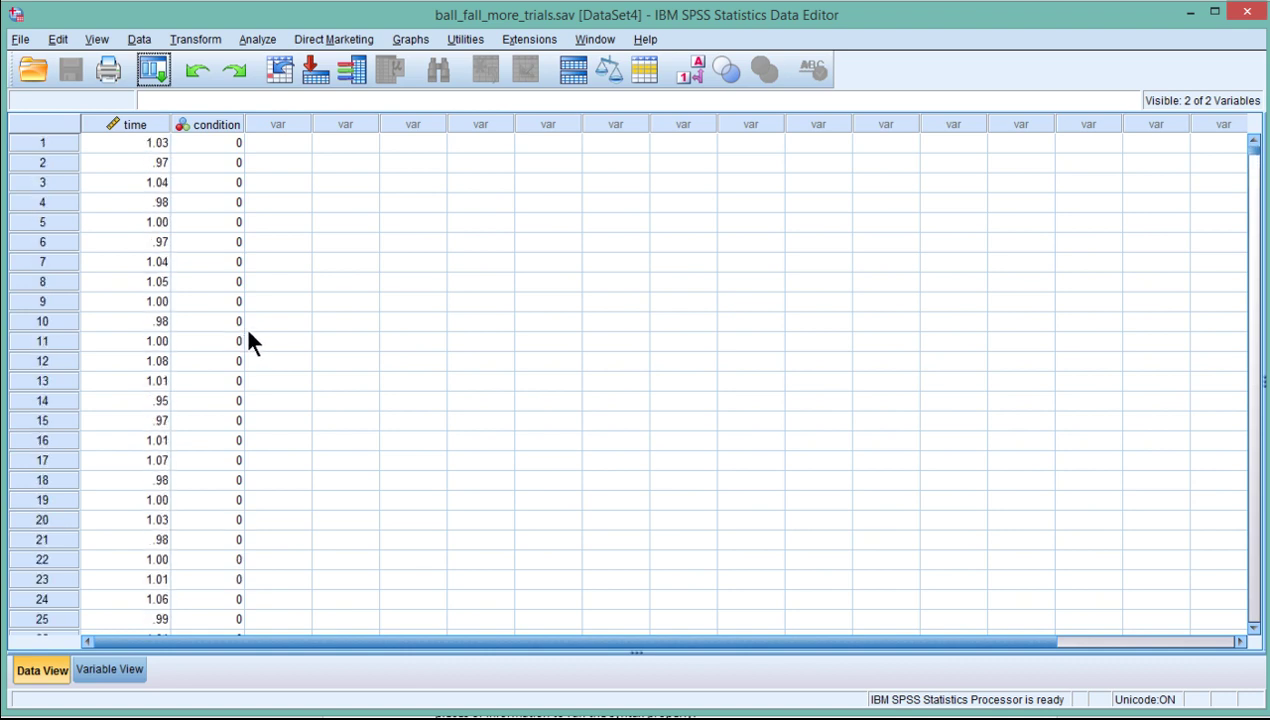
pyautogui.scroll(-20, 250, 342)
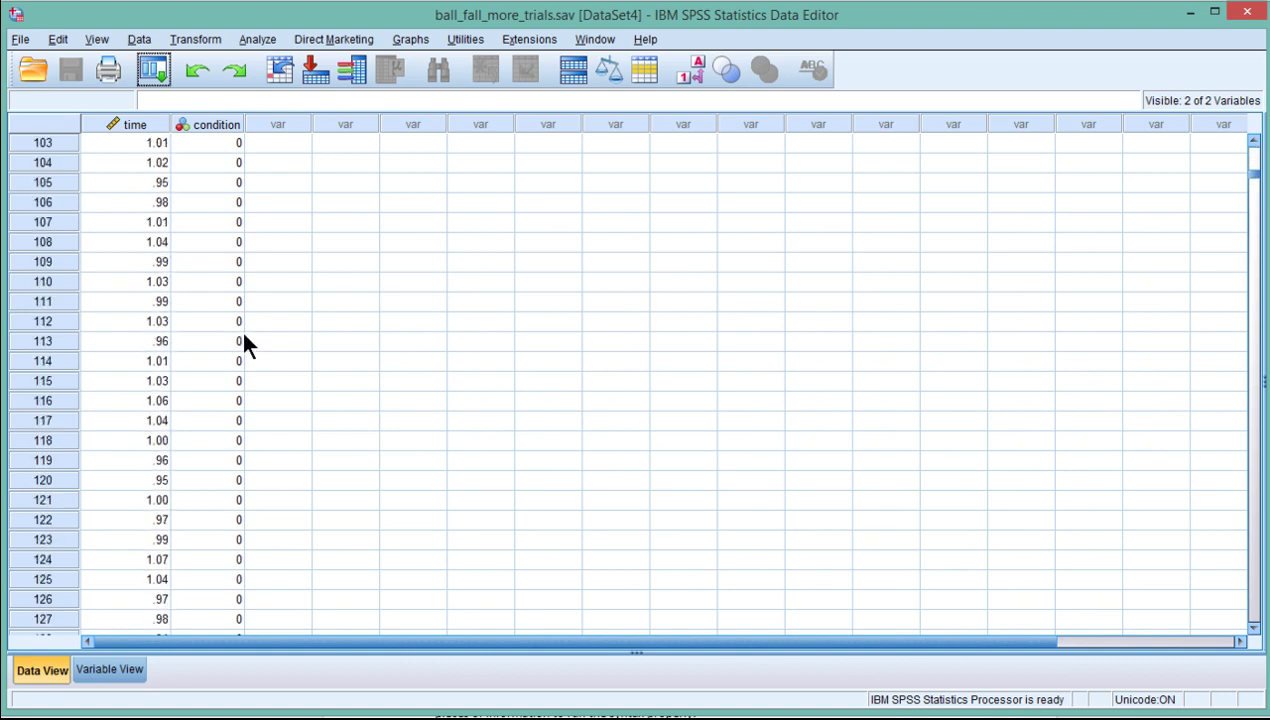
pyautogui.scroll(-20, 246, 343)
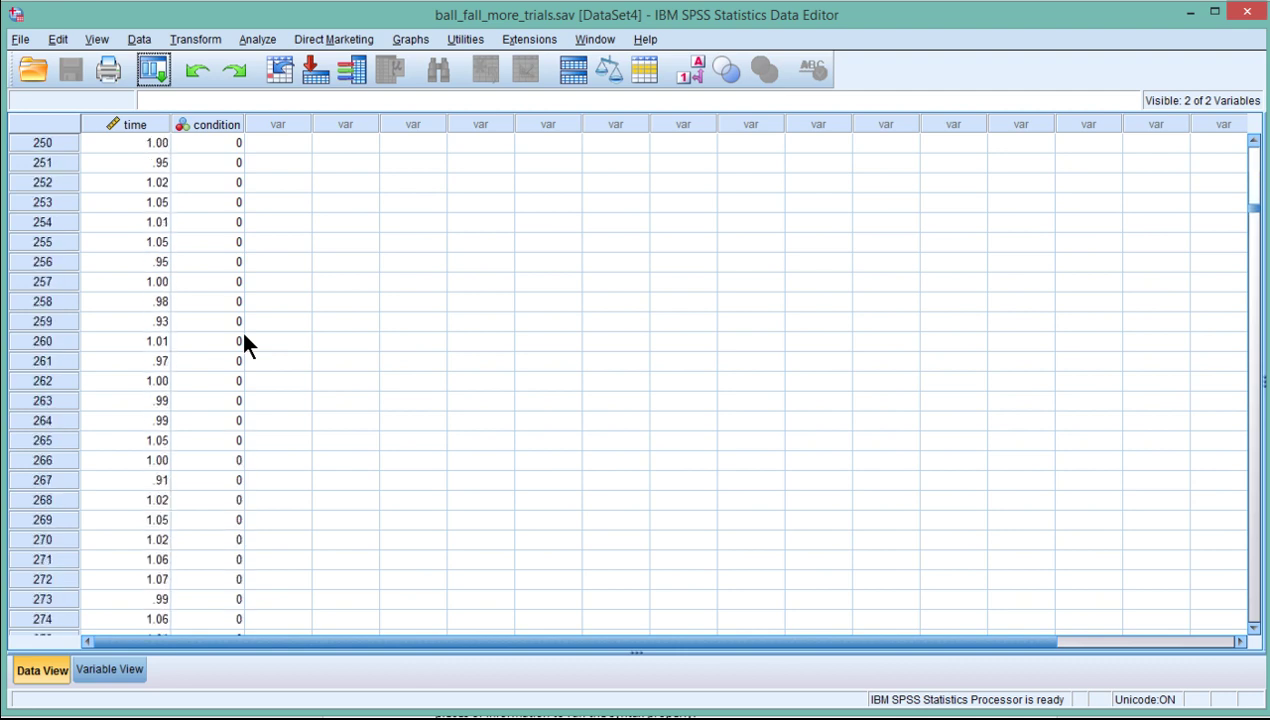
pyautogui.scroll(-7, 245, 342)
pyautogui.scroll(20, 245, 342)
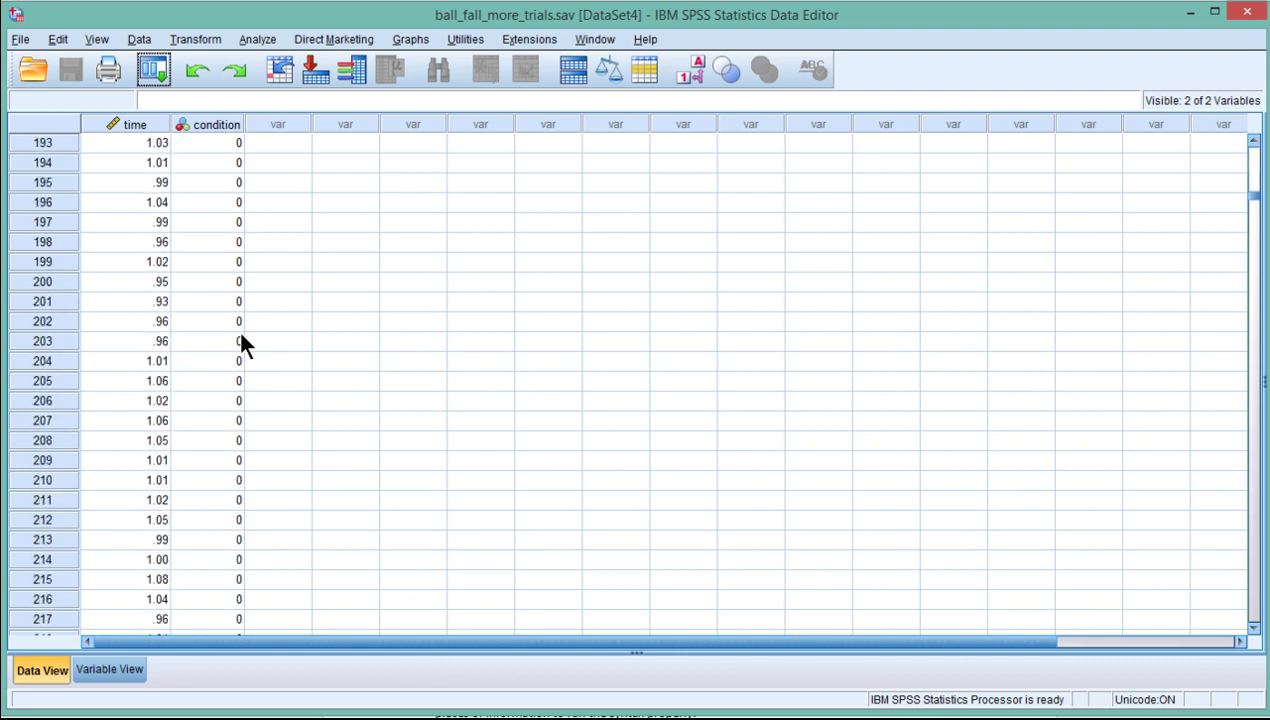
pyautogui.scroll(20, 245, 342)
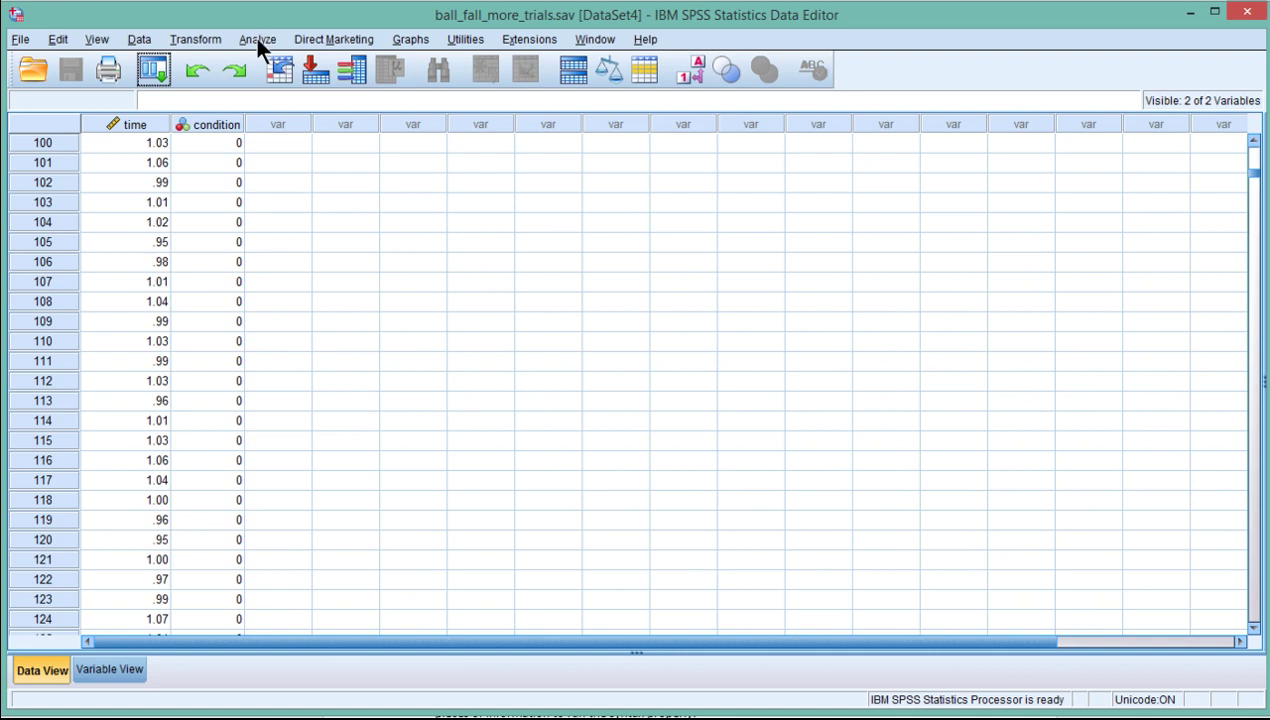
# Step: Set up an Independent-Samples T Test on the larger dataset, with time as test variable and condition as grouping variable
pyautogui.click(257, 40)
pyautogui.moveTo(400, 125)
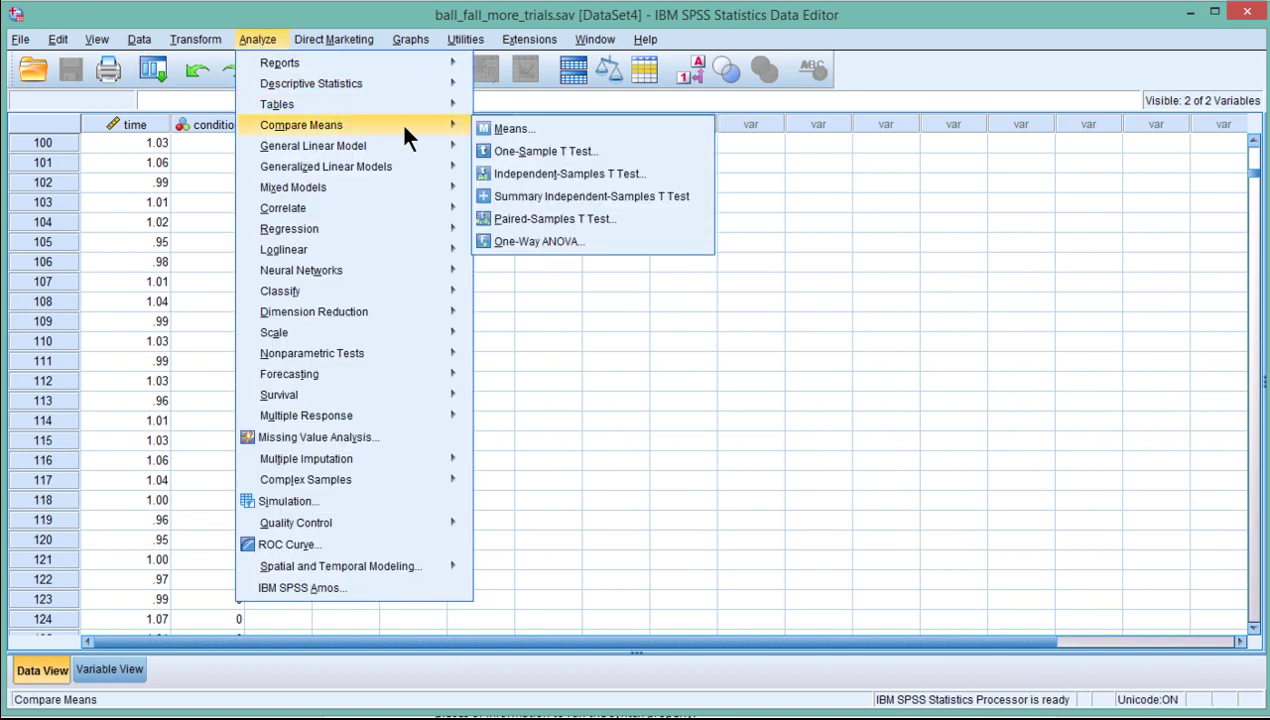
pyautogui.click(530, 174)
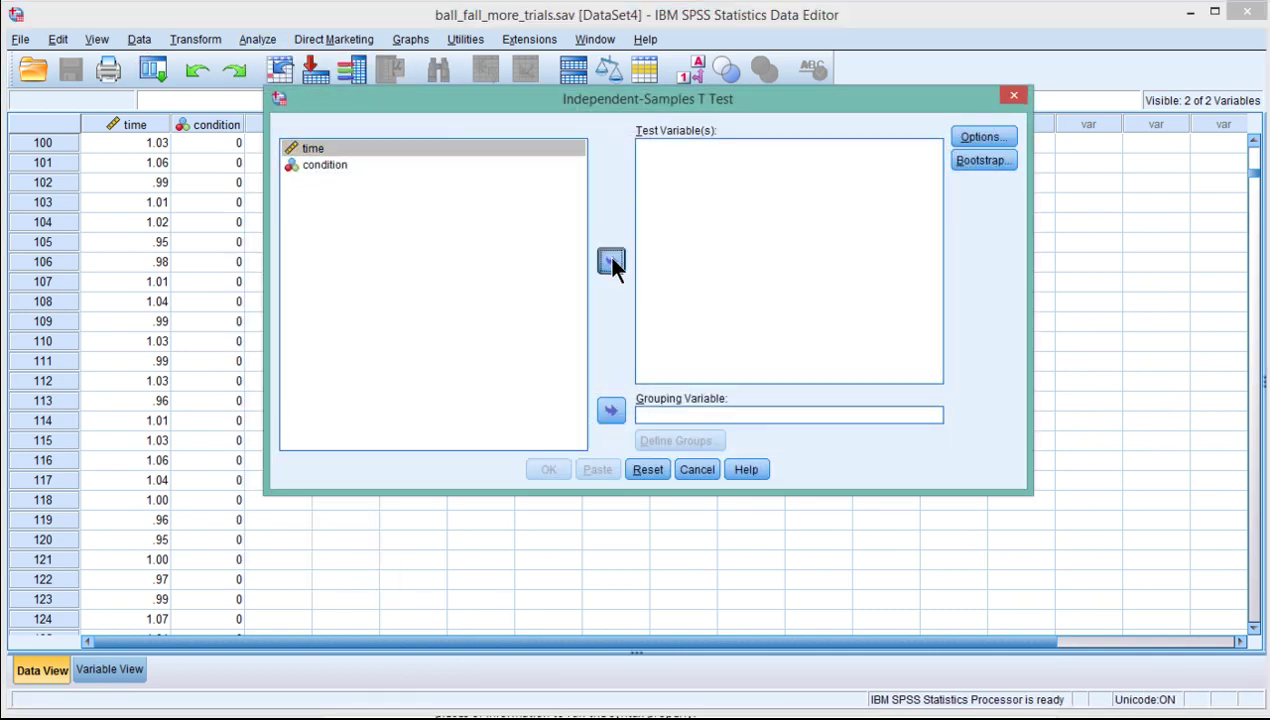
pyautogui.click(611, 261)
pyautogui.click(326, 162)
pyautogui.click(613, 411)
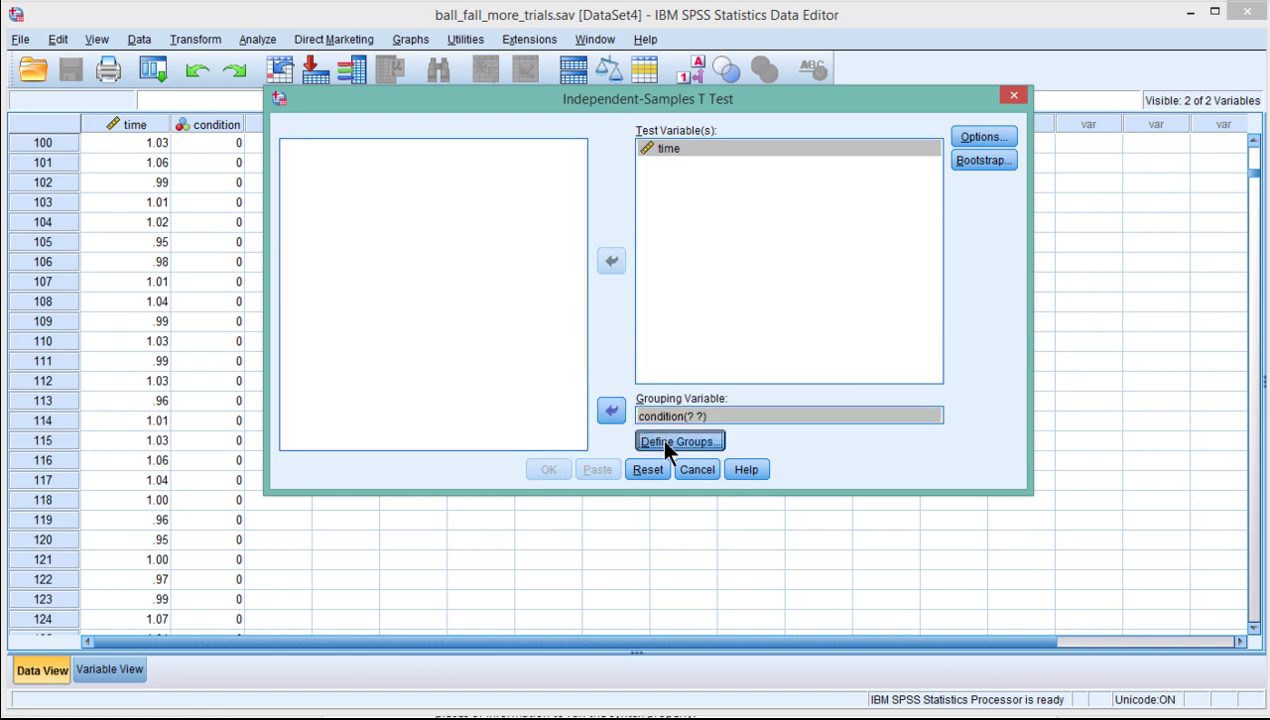
# Step: Define group 1 as 0 and group 2 as 1 for the condition variable
pyautogui.click(659, 440)
pyautogui.write('01')
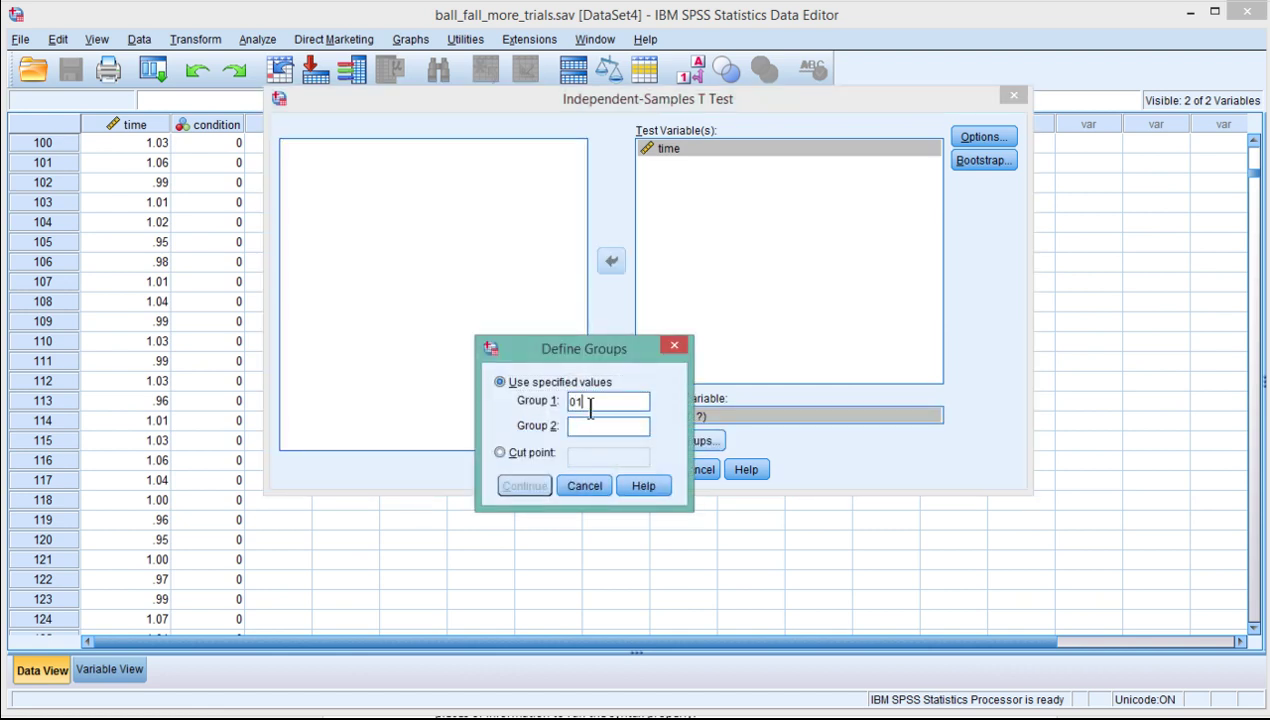
pyautogui.press('BackSpace')
pyautogui.click(588, 427)
pyautogui.write('1')
pyautogui.click(525, 486)
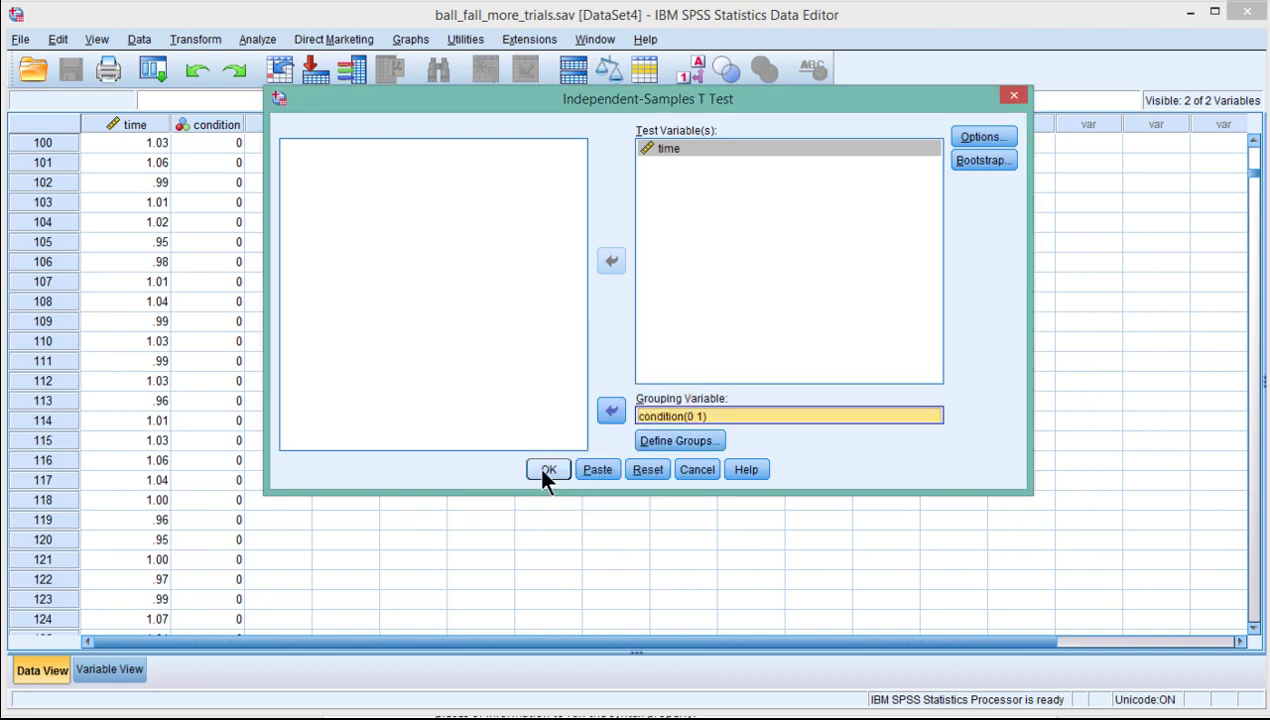
# Step: Run the t-test on the larger dataset and compare its two-tailed significance with that of the preceding smaller-sample test in the output
pyautogui.click(545, 469)
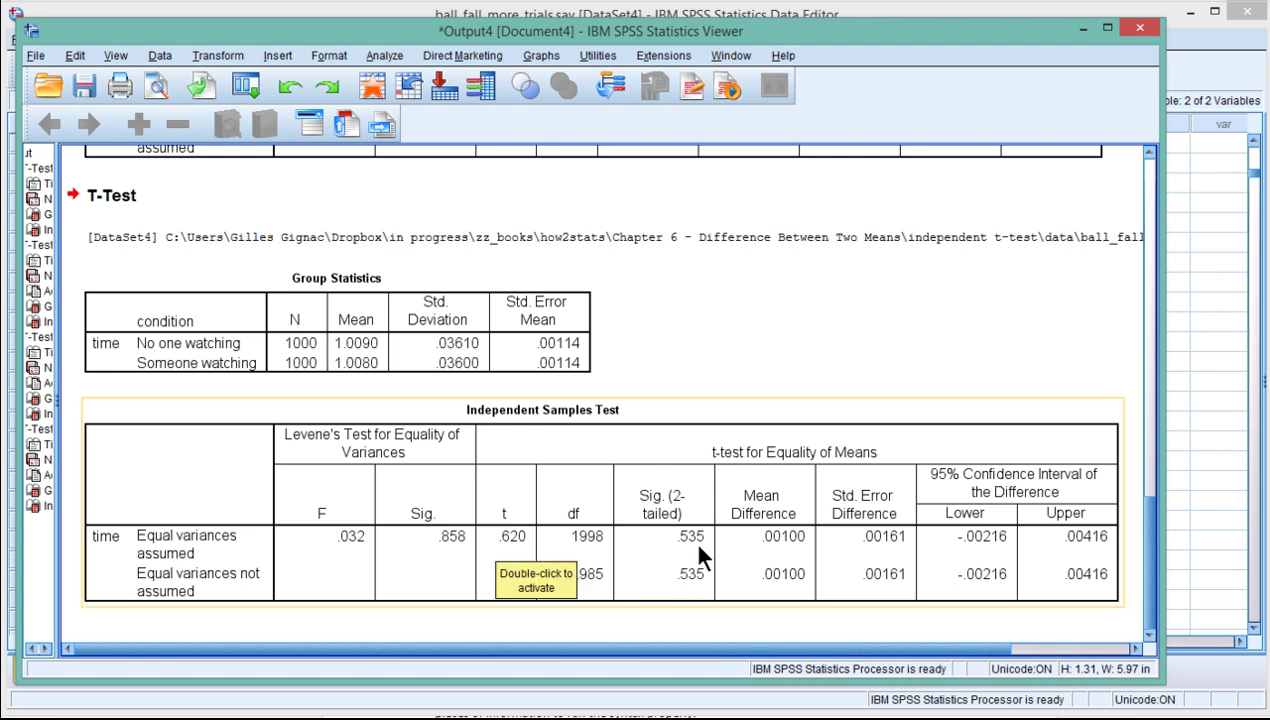
pyautogui.scroll(3, 699, 558)
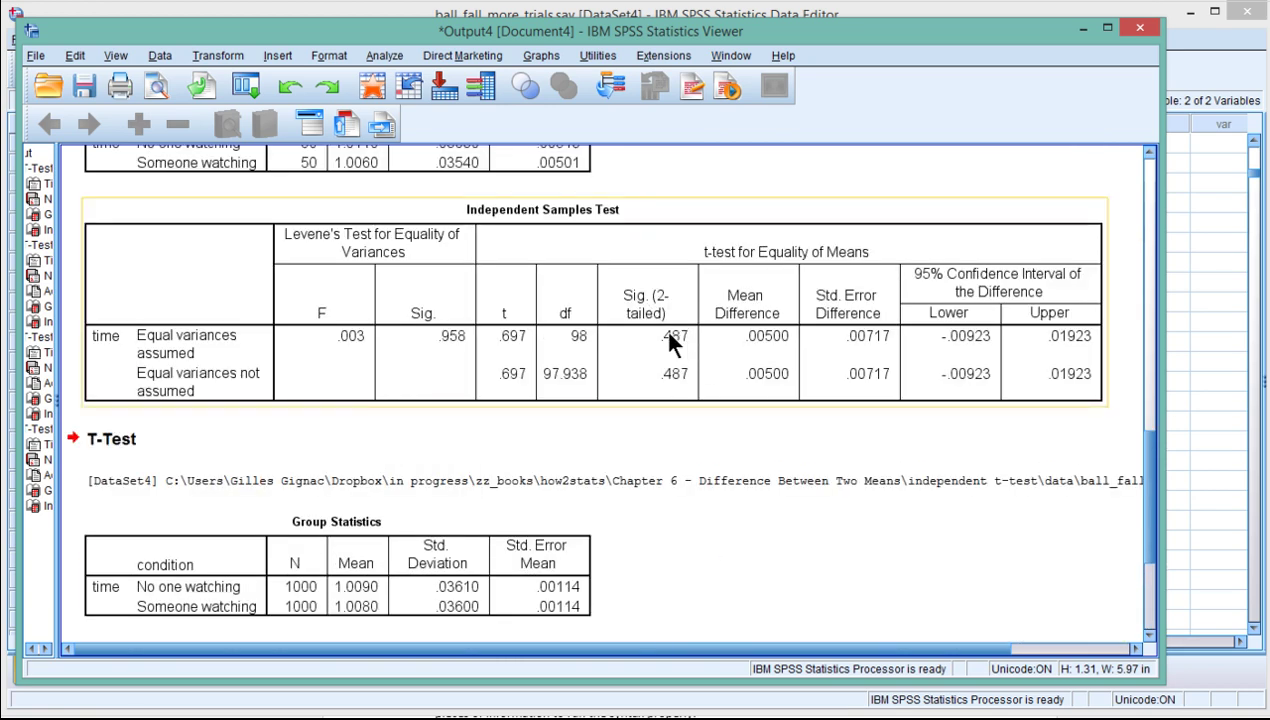
pyautogui.scroll(-3, 720, 545)
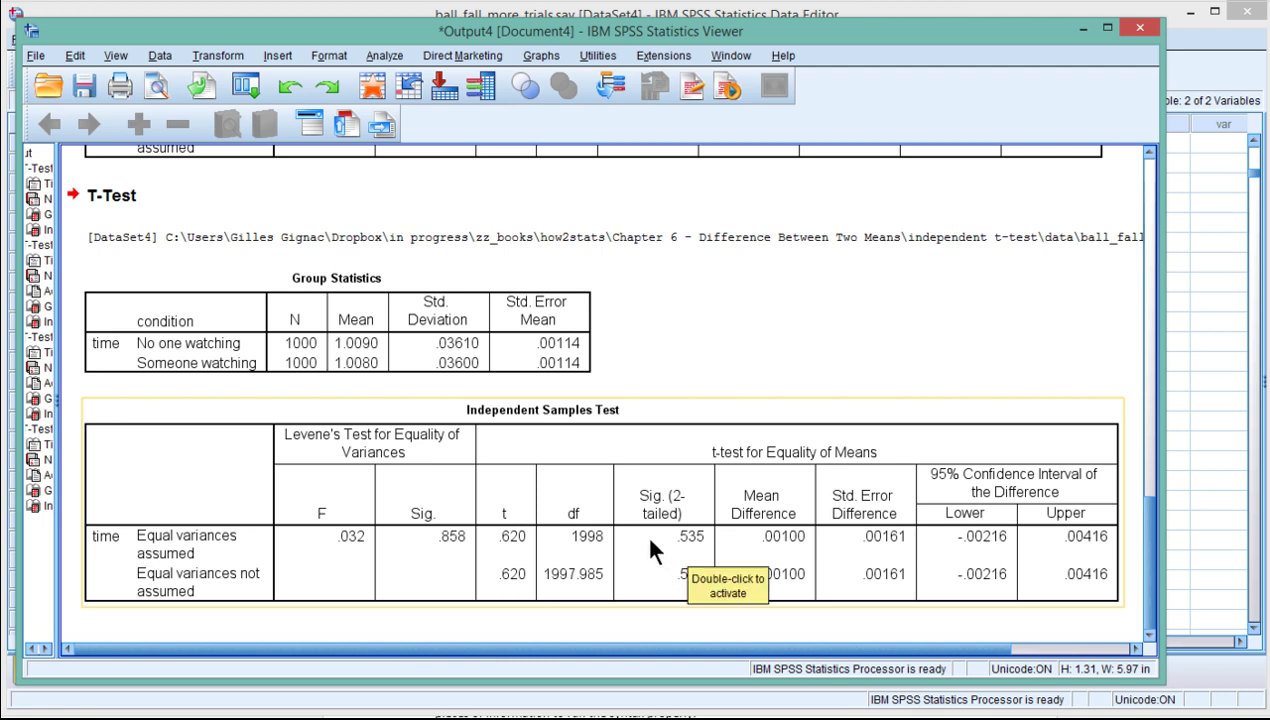
pyautogui.scroll(4, 643, 531)
pyautogui.scroll(-4, 760, 579)
pyautogui.scroll(4, 678, 562)
pyautogui.scroll(-4, 678, 562)
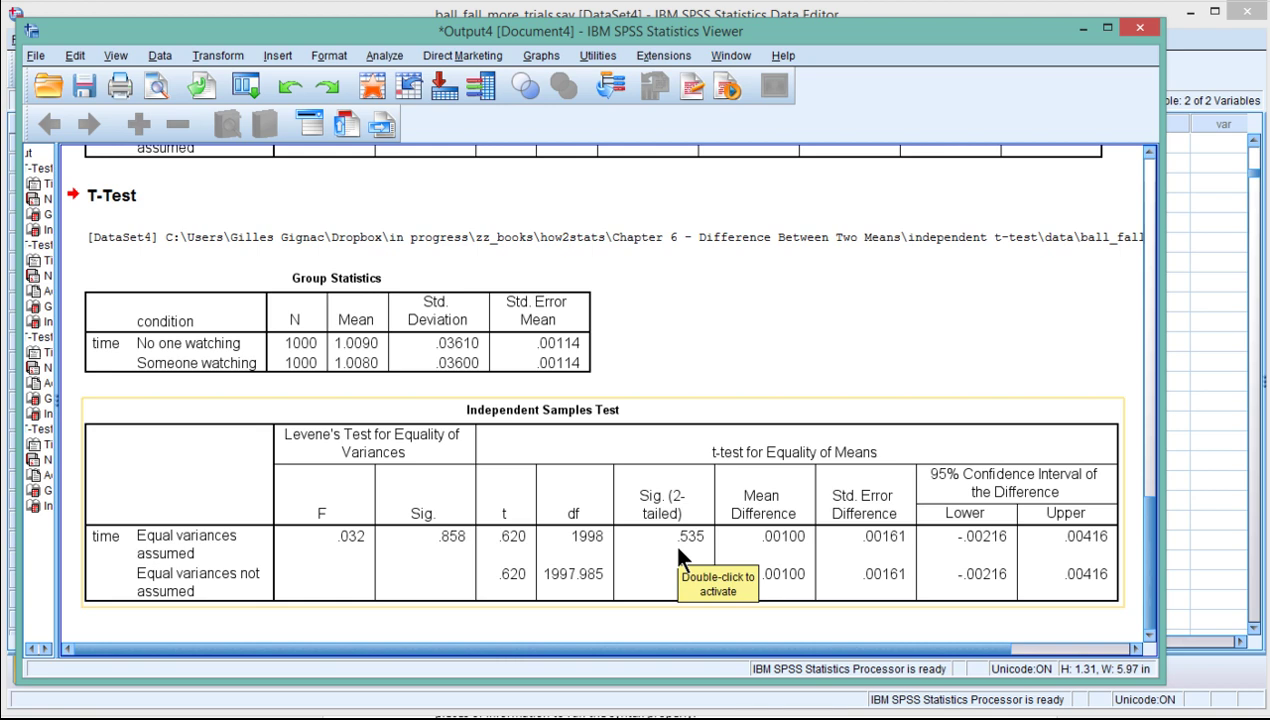
pyautogui.scroll(4, 678, 550)
pyautogui.scroll(-4, 678, 550)
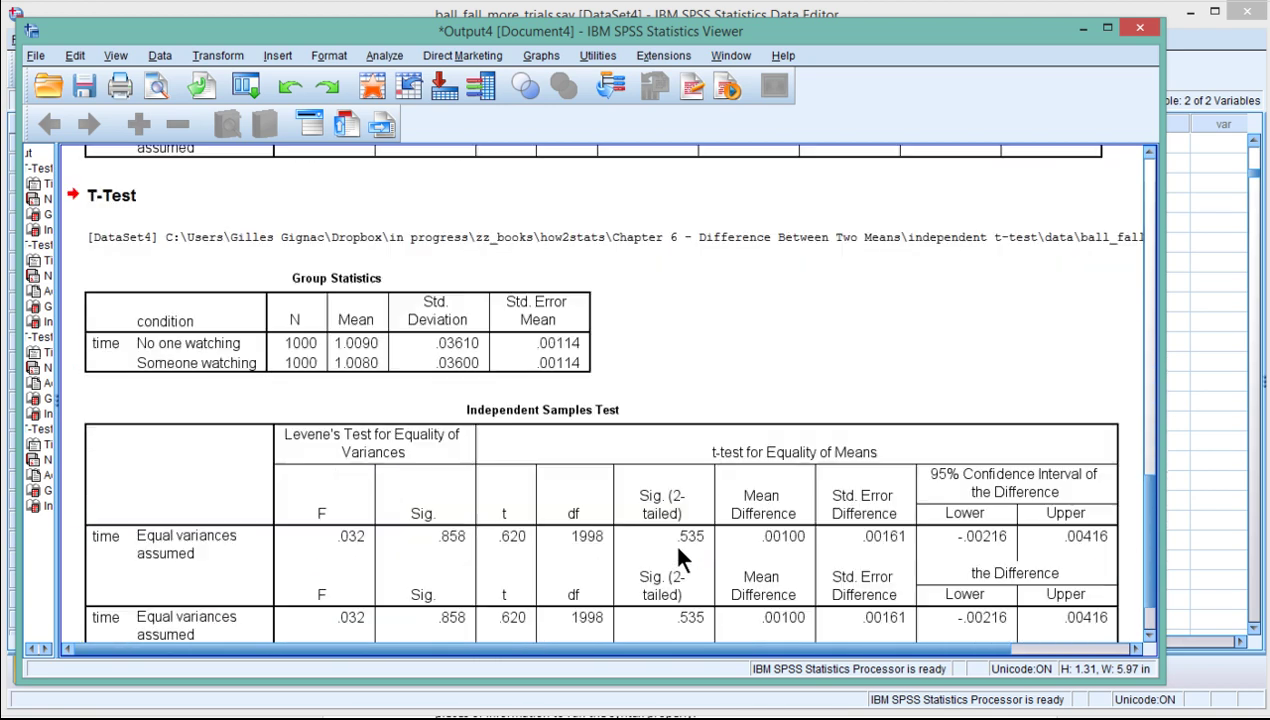
# Step: Examine the Group Statistics and Independent Samples Test tables of the larger dataset's T-Test output
pyautogui.click(678, 560)
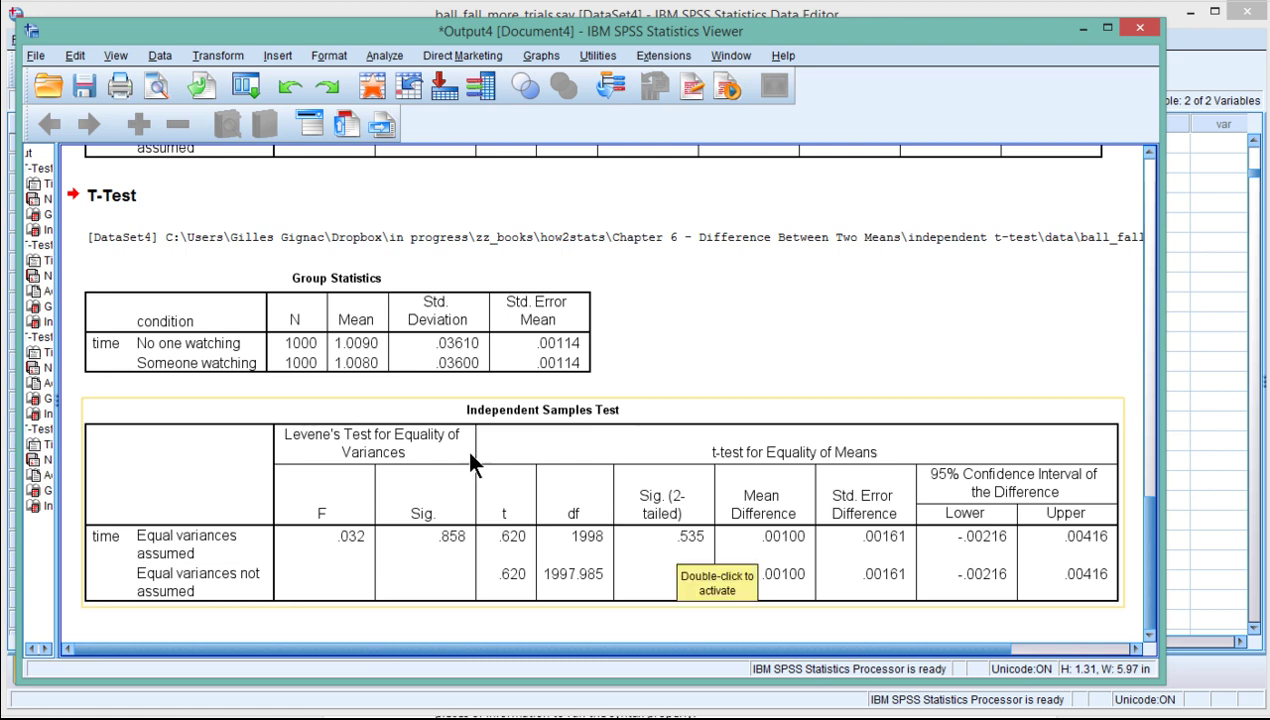
pyautogui.click(296, 350)
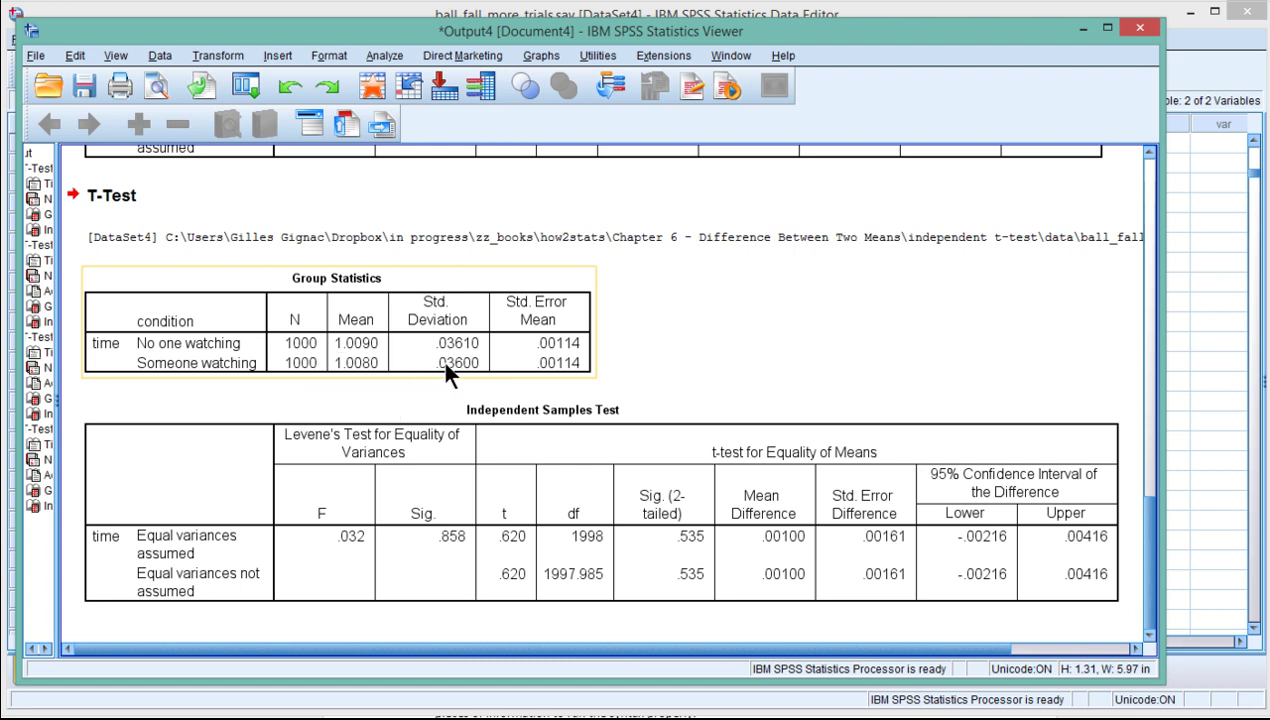
pyautogui.click(710, 477)
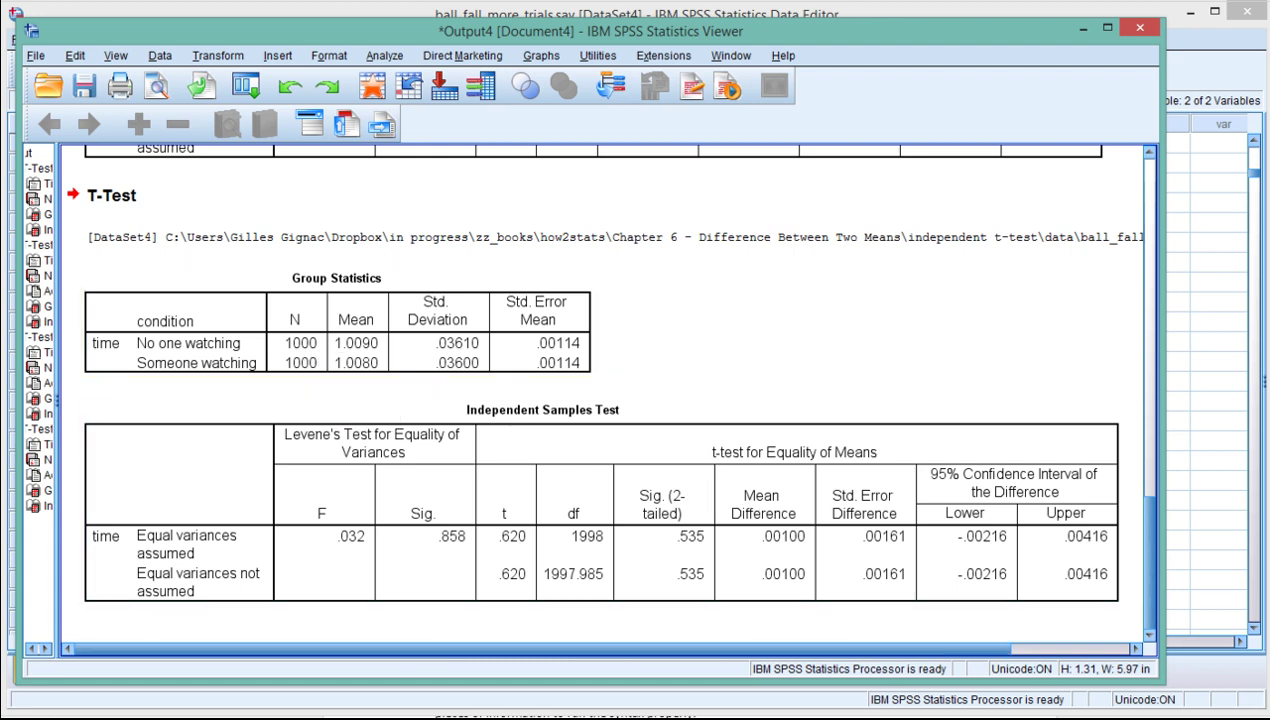